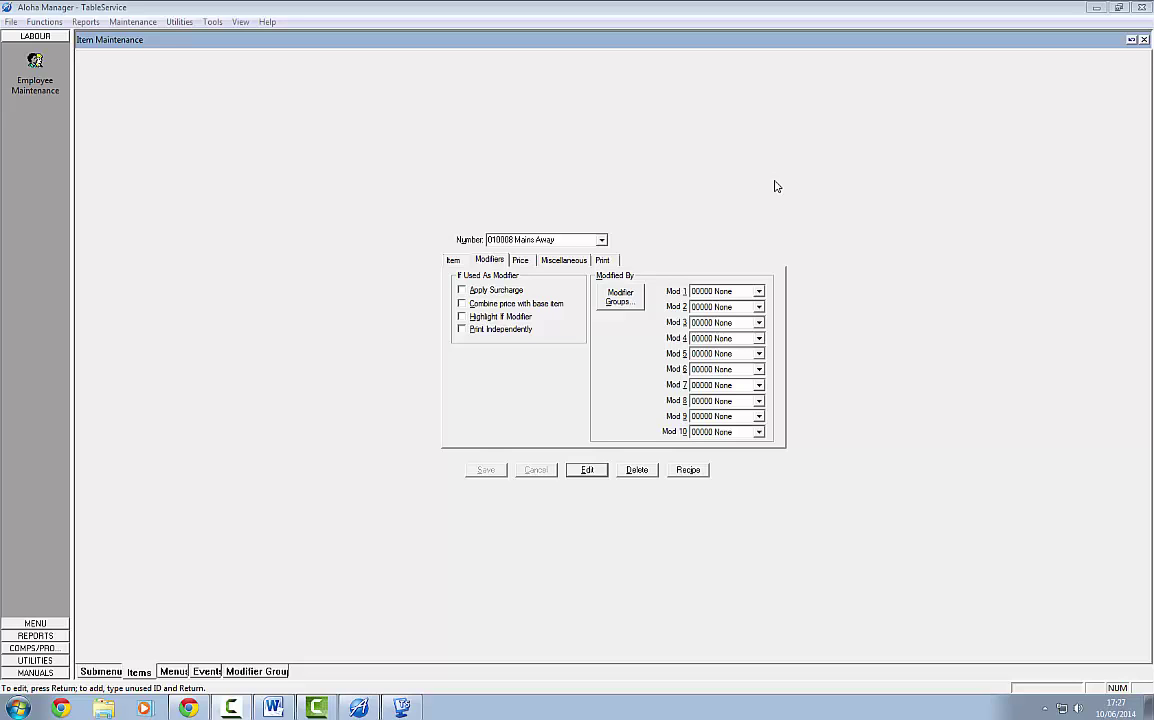
Open Modifier Groups maintenance from the Maintenance > Menu menu and review the existing groups
click(155, 21)
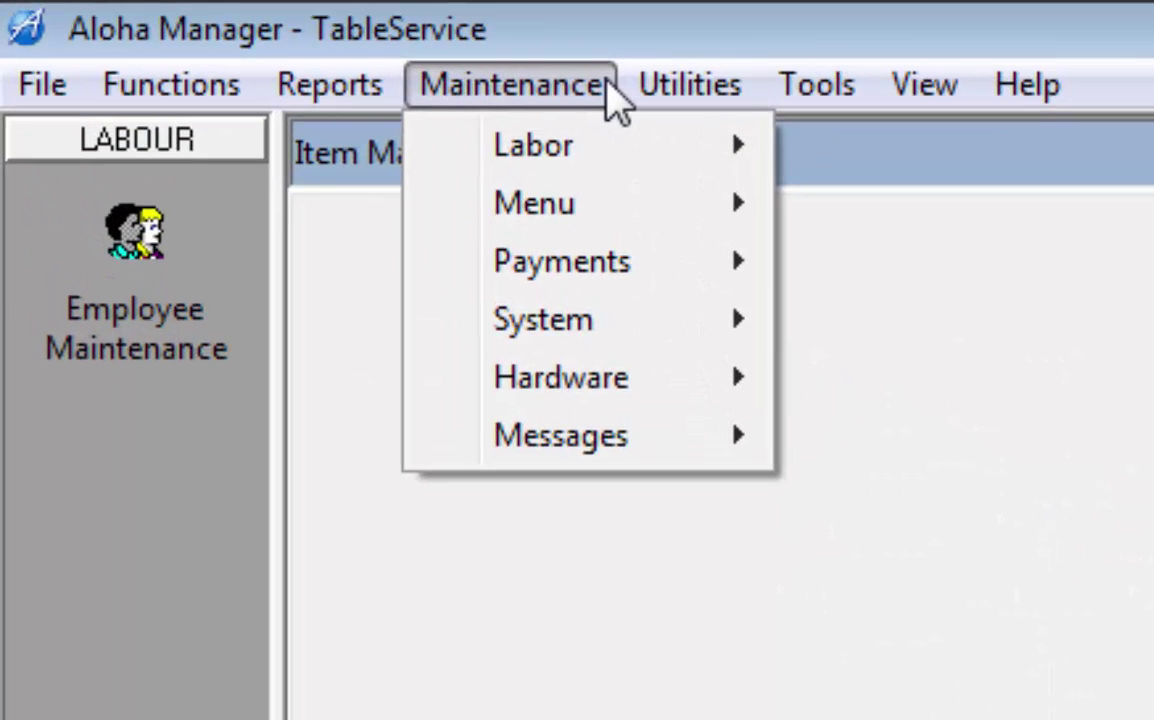
mouse_move(565, 203)
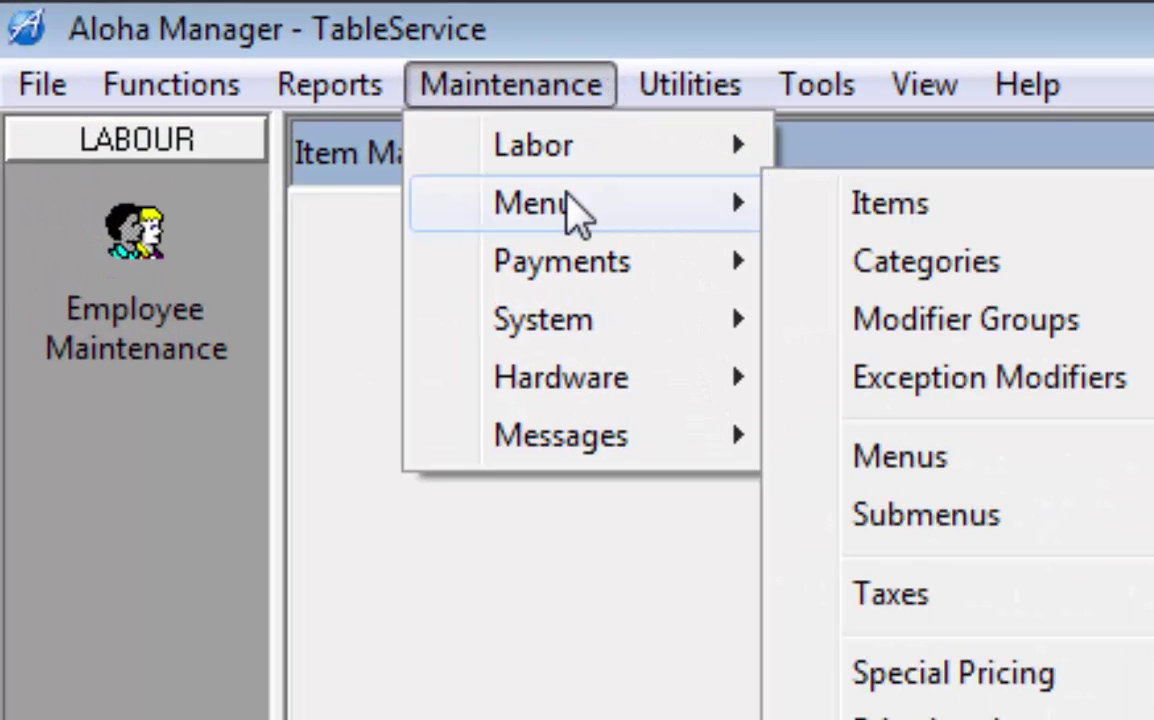
click(1025, 328)
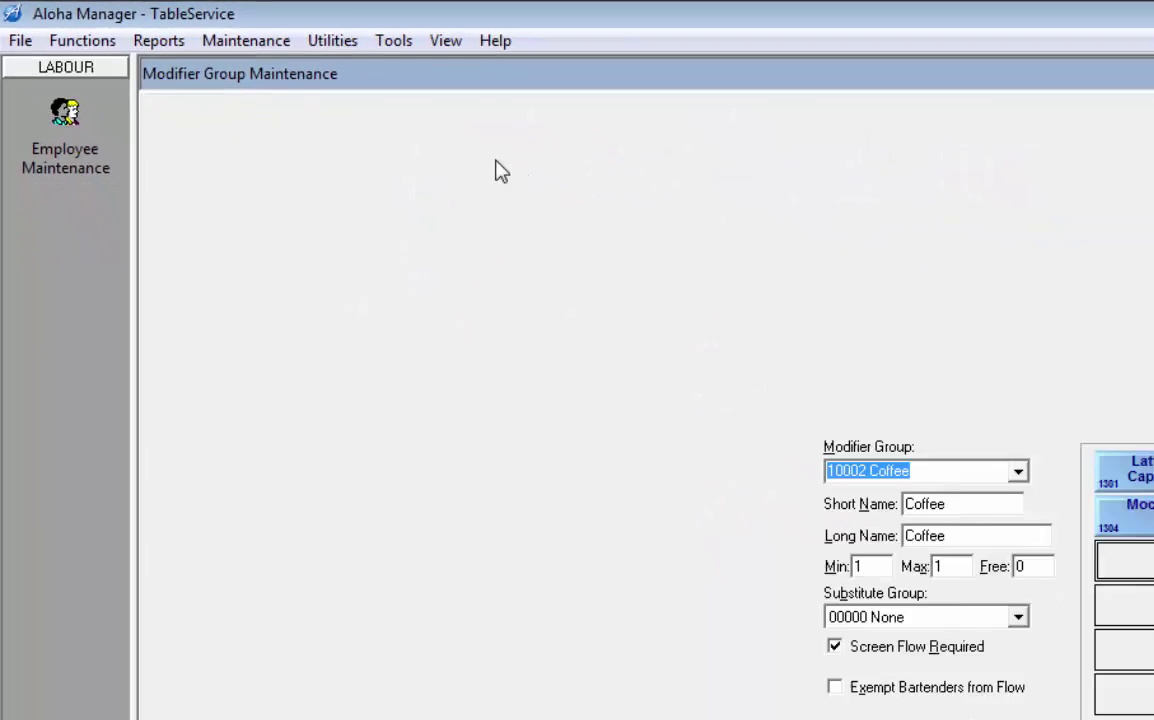
click(1018, 471)
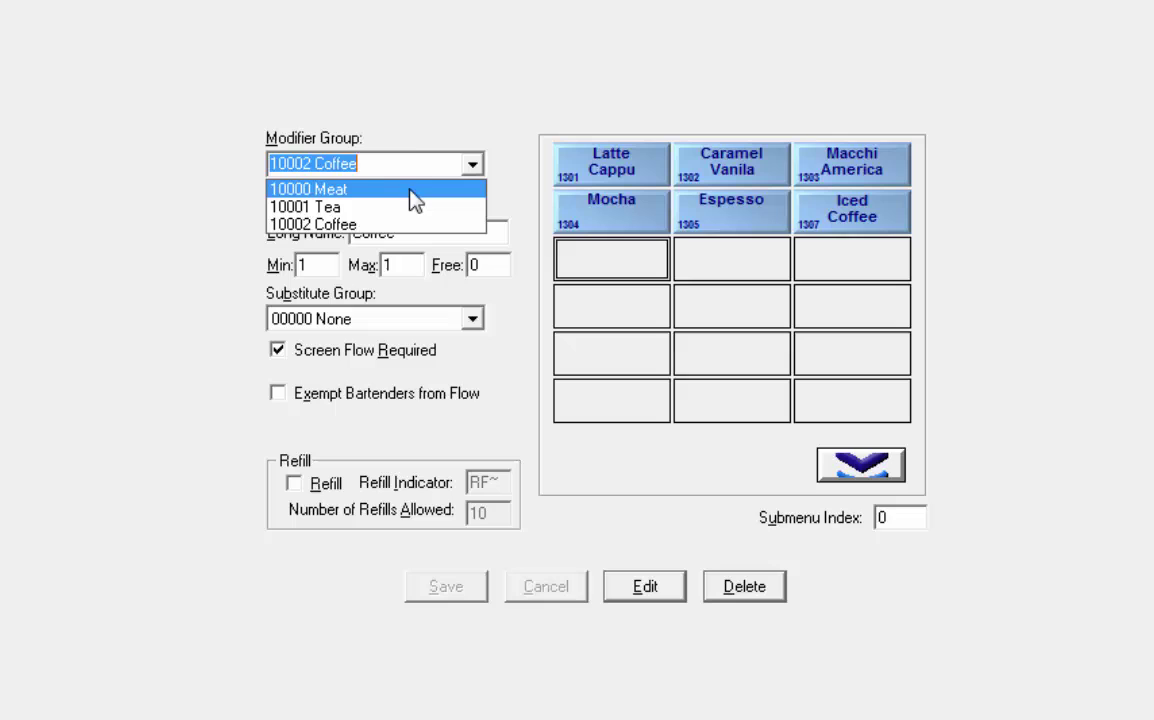
click(412, 166)
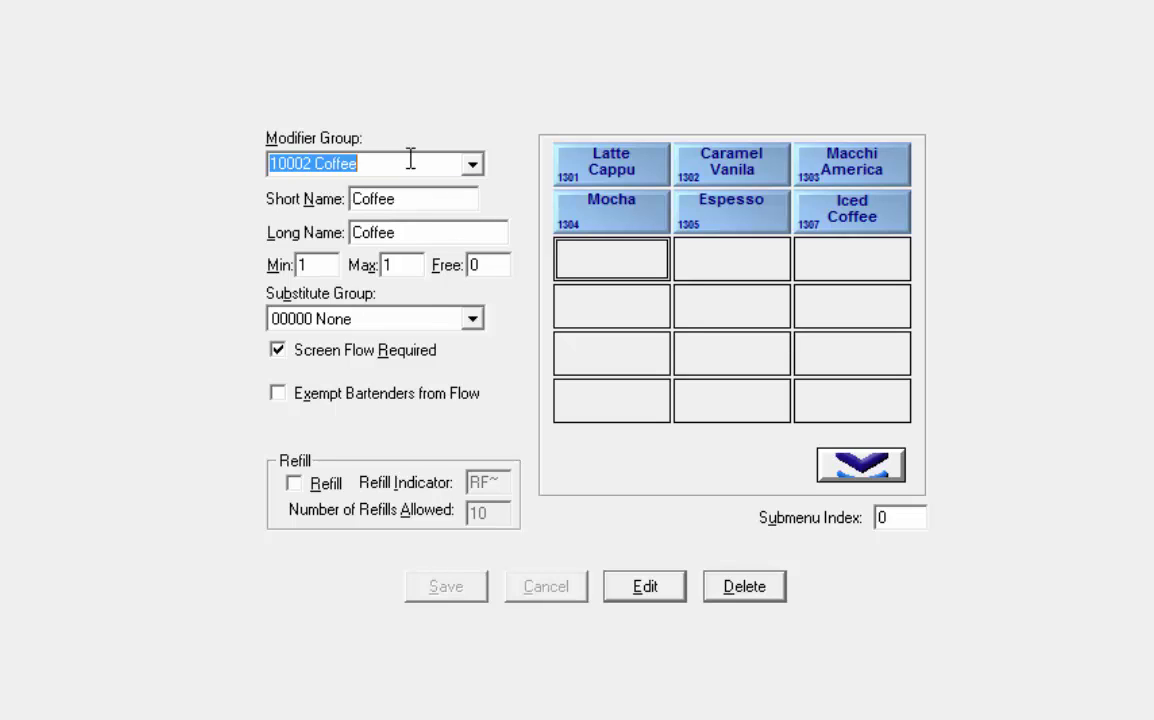
Enter 10005 as the new modifier group number, correcting the mistyped 100005
text(100)
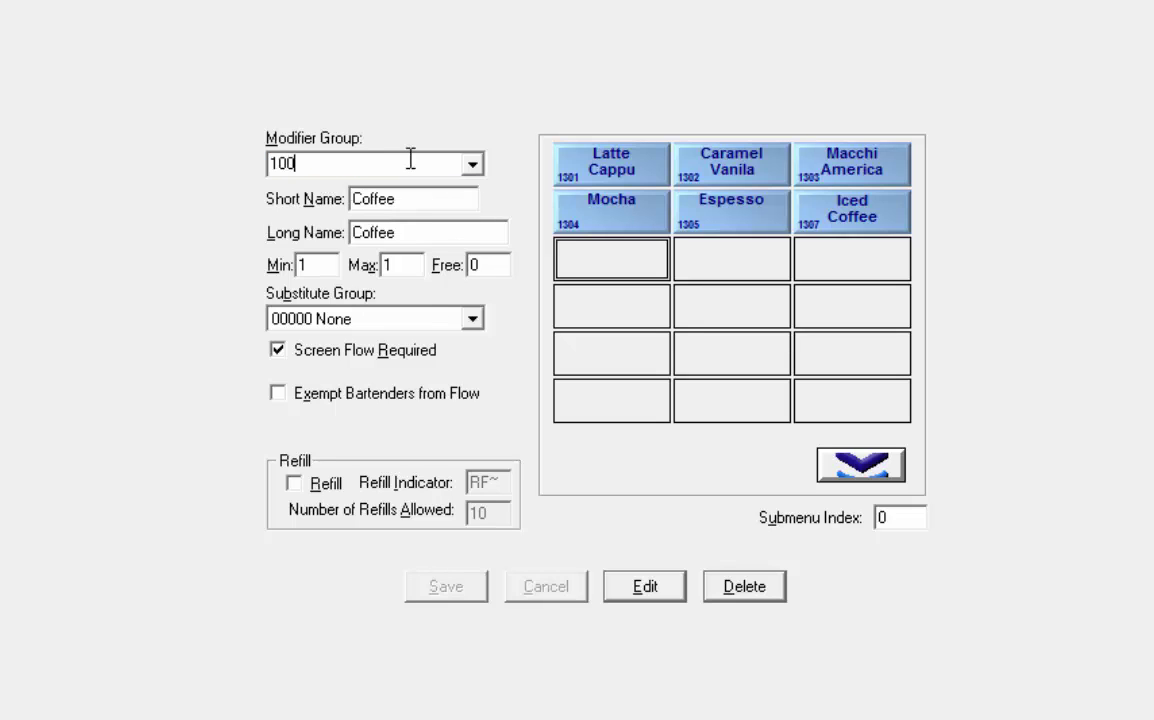
text(005)
key(Return)
click(601, 449)
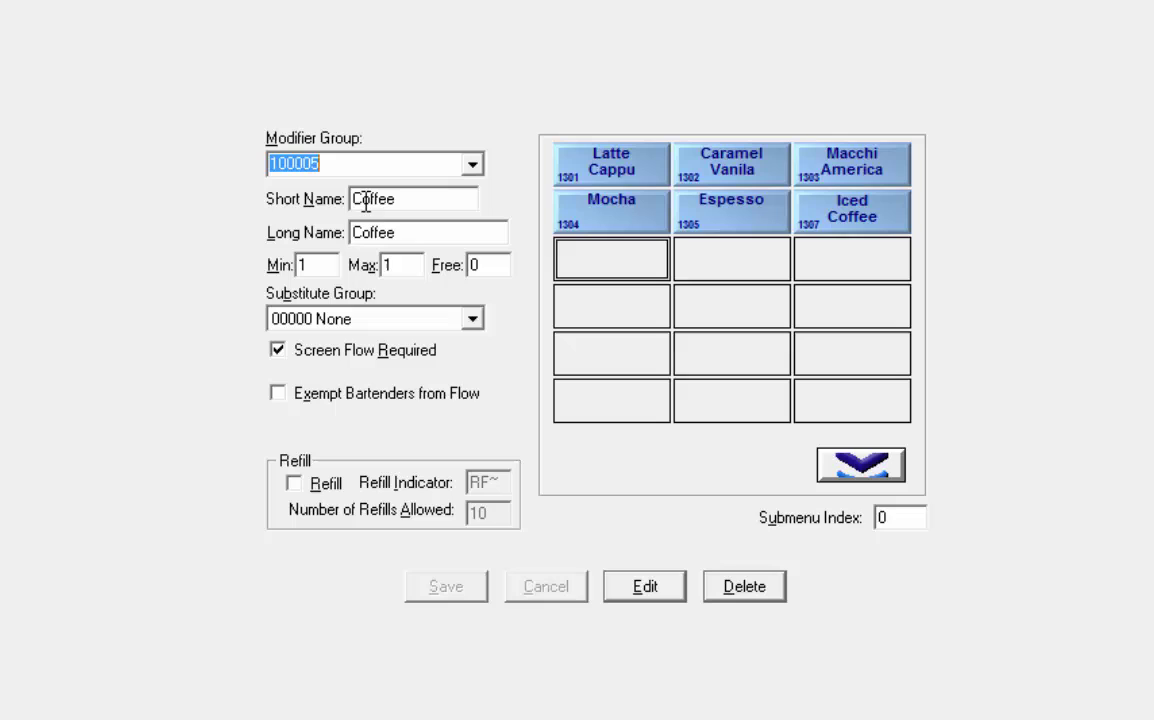
click(302, 164)
key(BackSpace)
Give the new group short name 'Cheese Wth' and long name 'Cheese With'
click(371, 208)
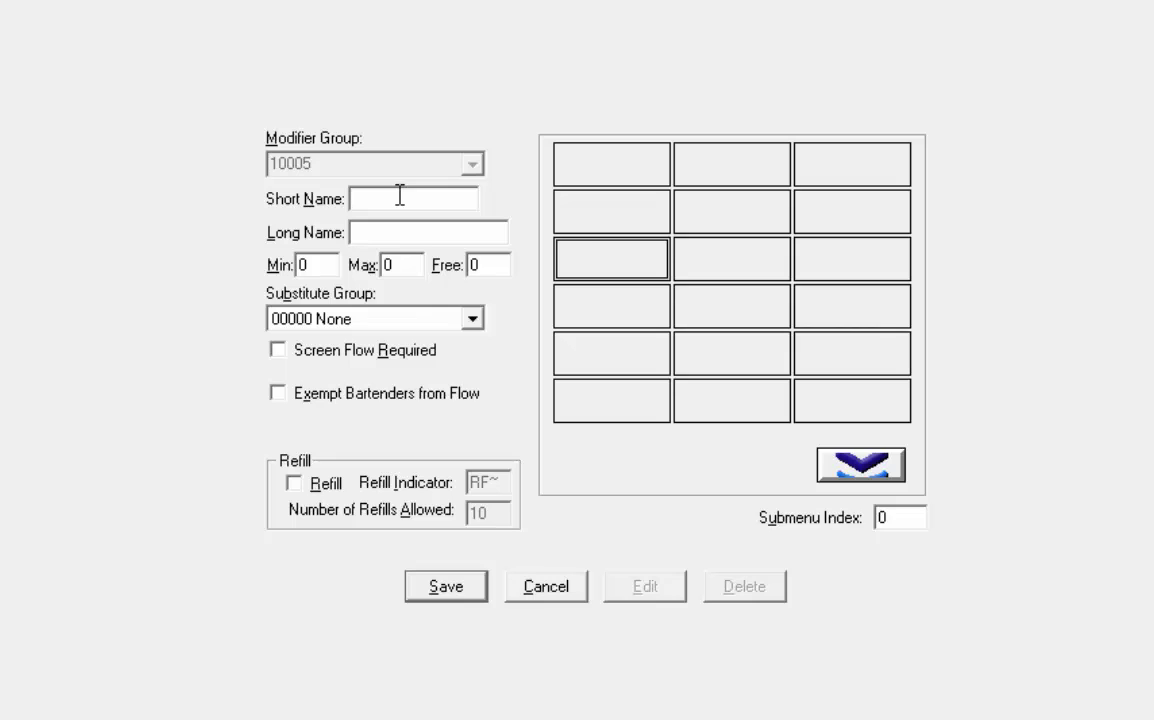
text(Cheese W)
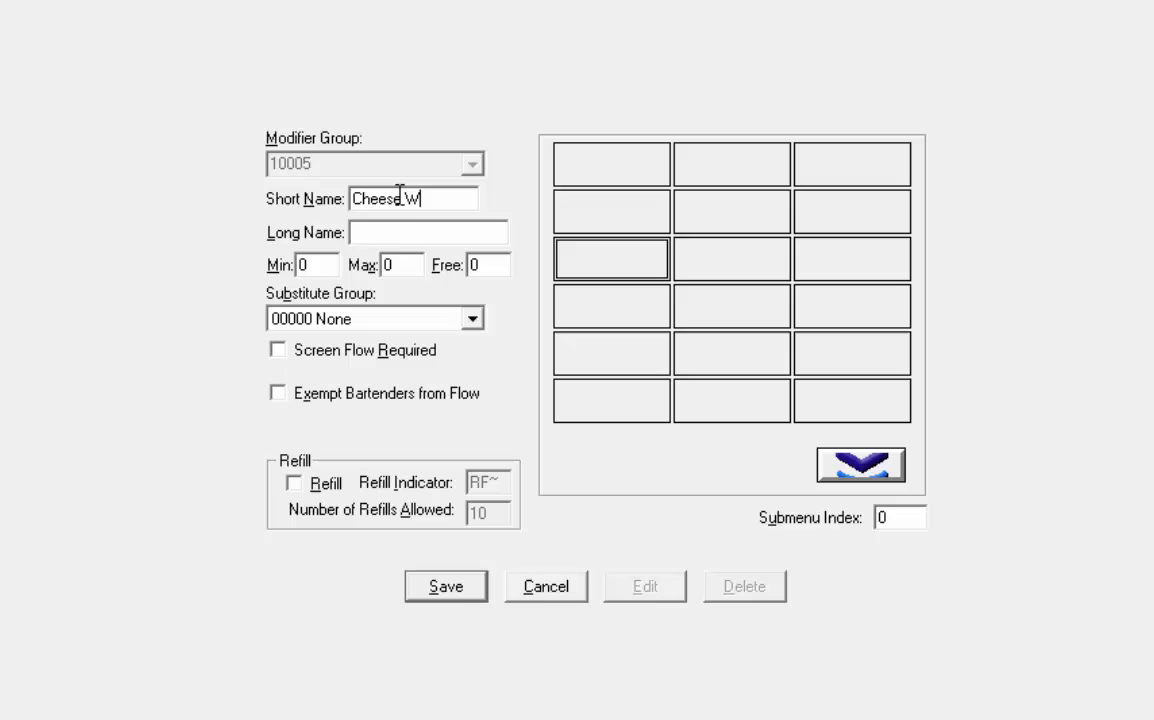
text(th)
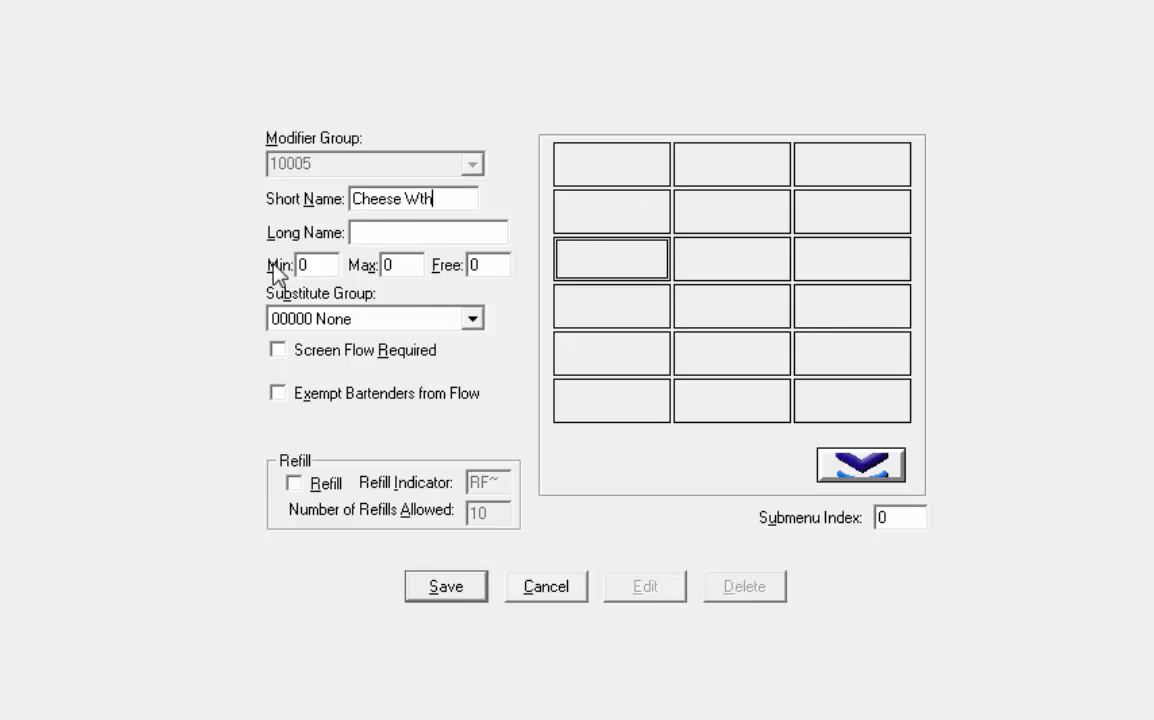
drag(464, 201, 134, 155)
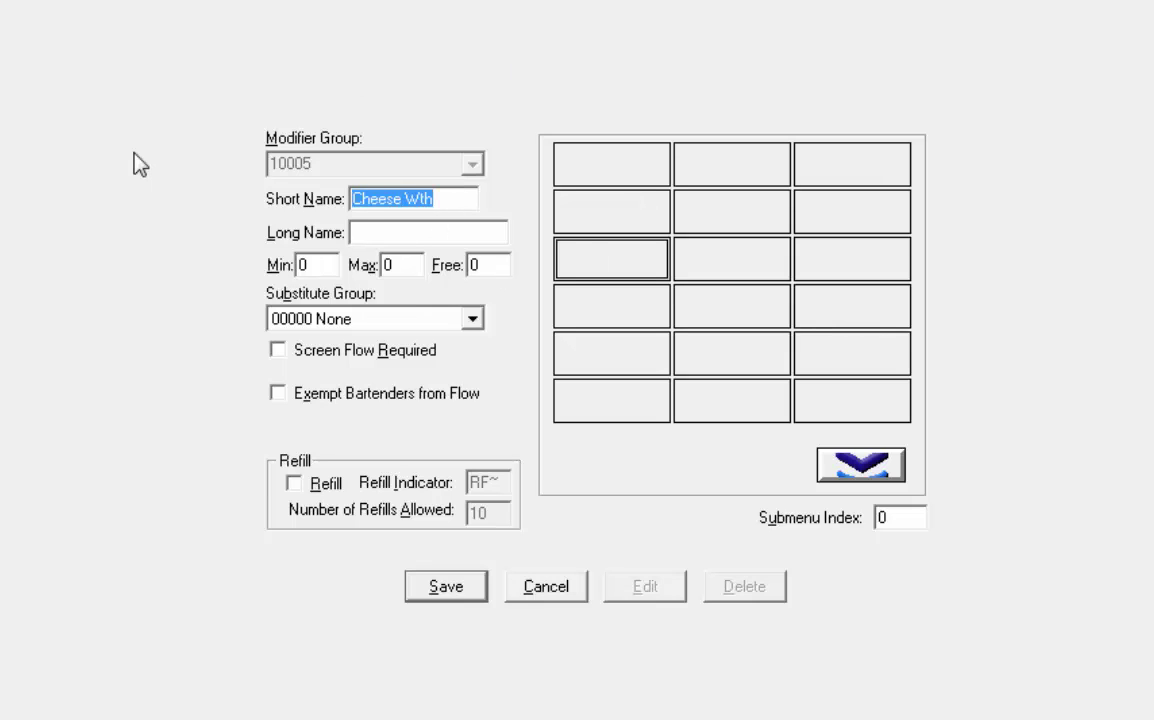
click(446, 228)
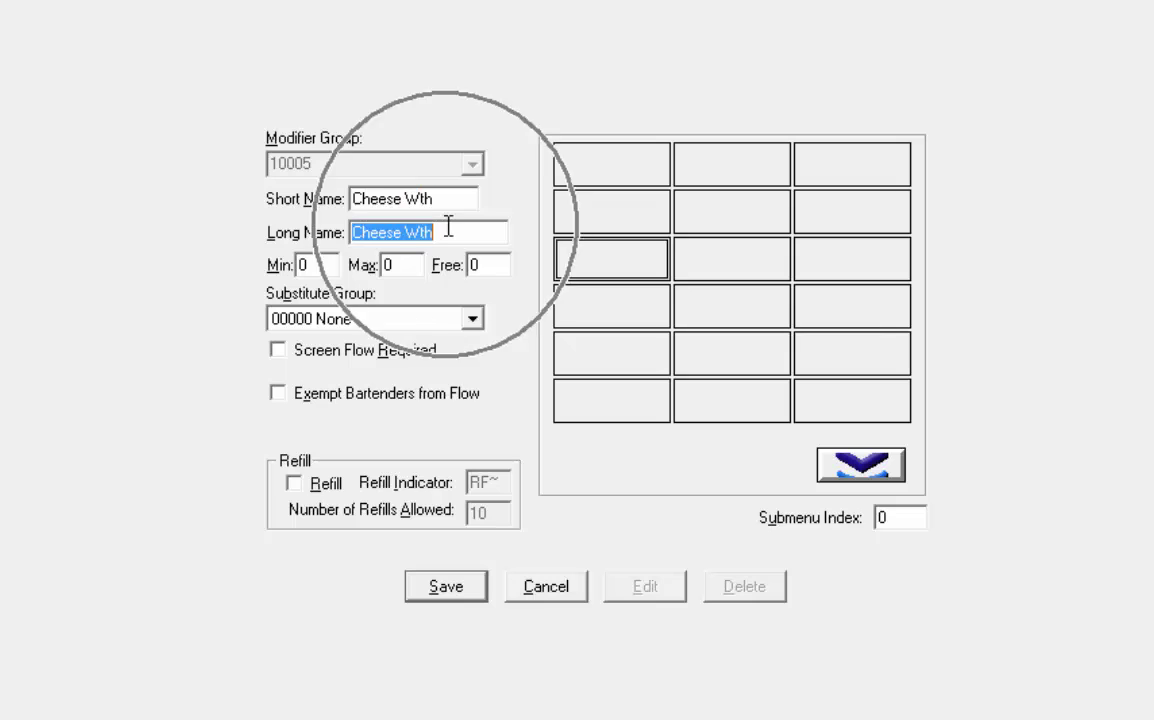
click(420, 233)
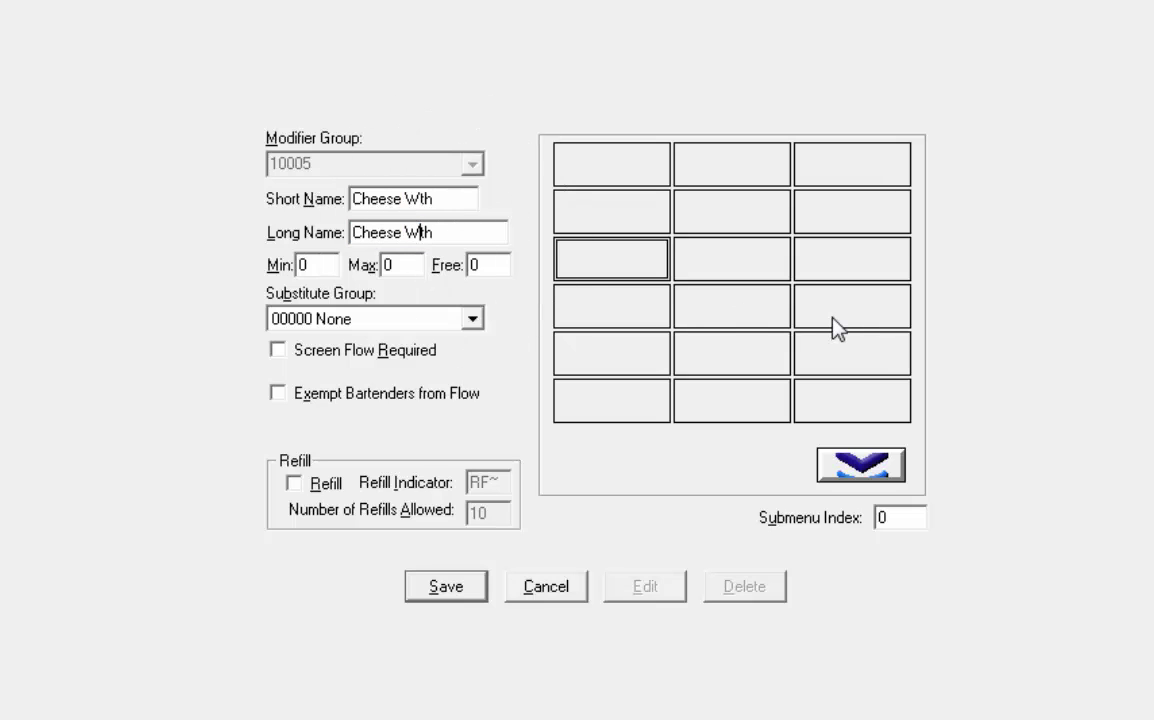
text(i)
key(BackSpace)
Set the group's Min and Max to 1 and save it
double_click(332, 261)
text(1)
key(BackSpace)
text(1)
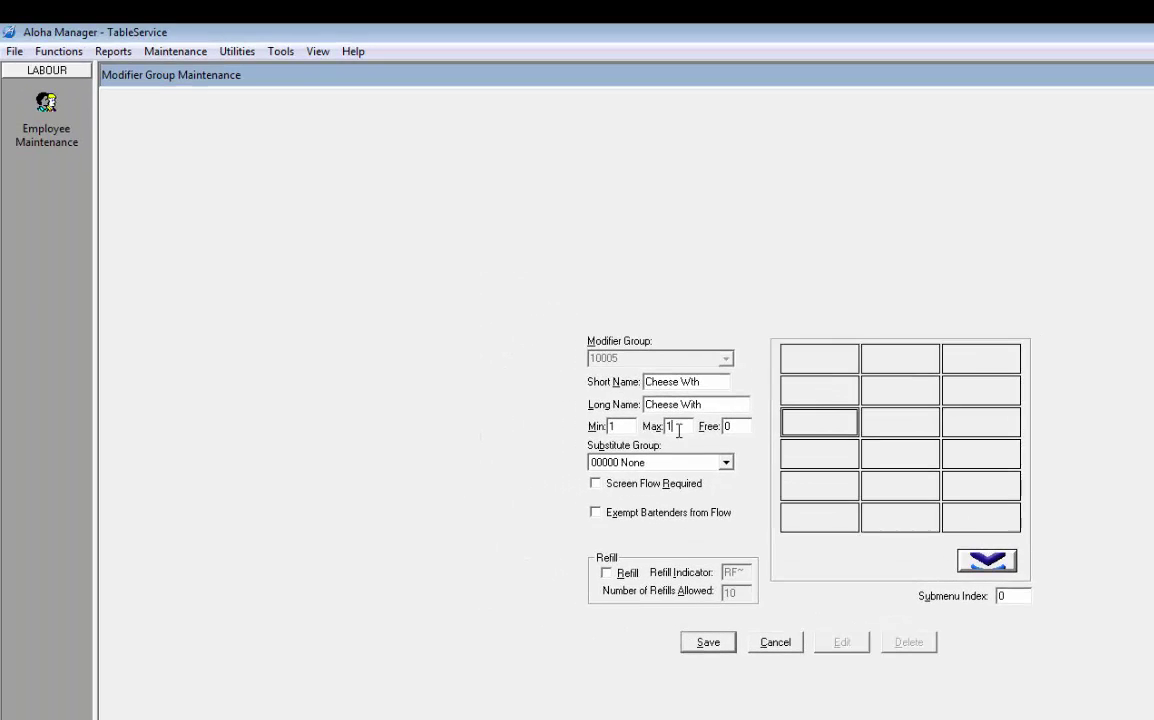
click(722, 649)
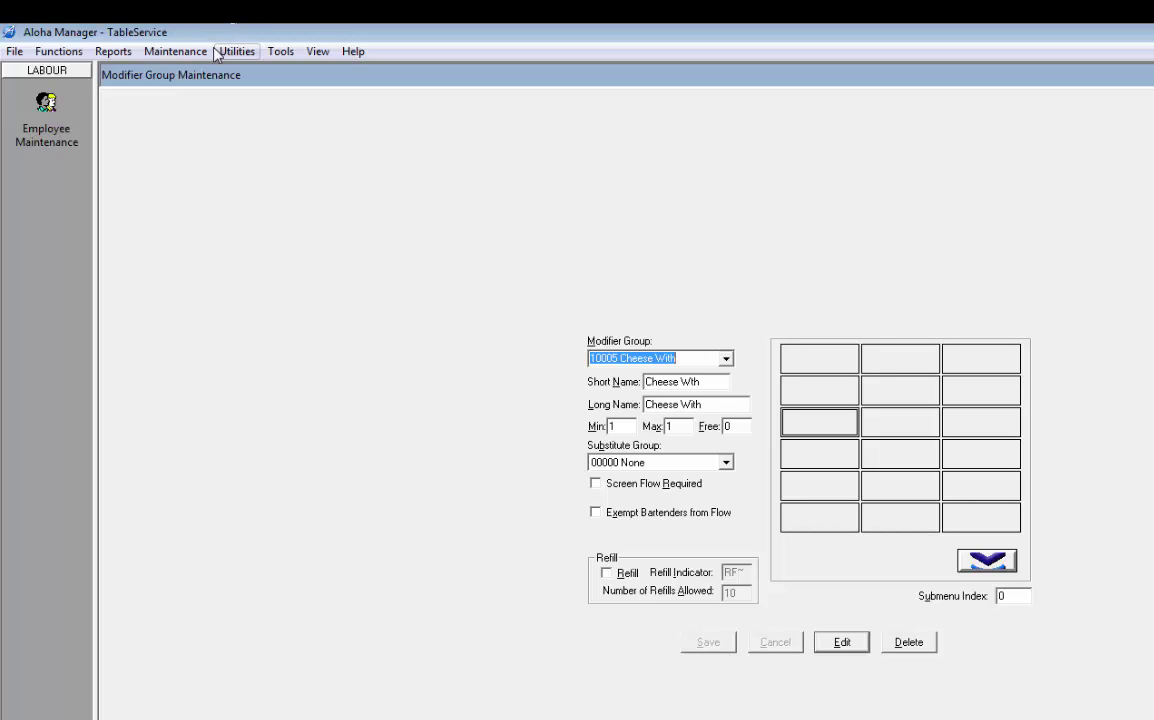
Open Item maintenance and select the last item, 010008 Mains Away
click(178, 50)
mouse_move(215, 95)
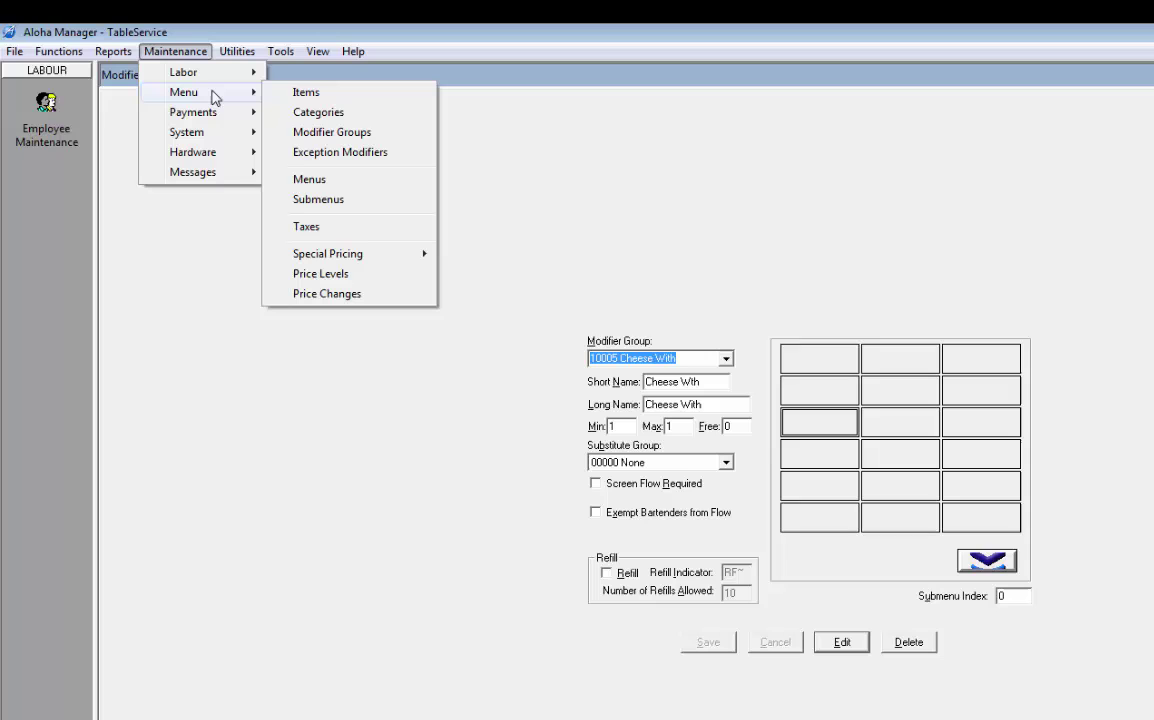
click(312, 96)
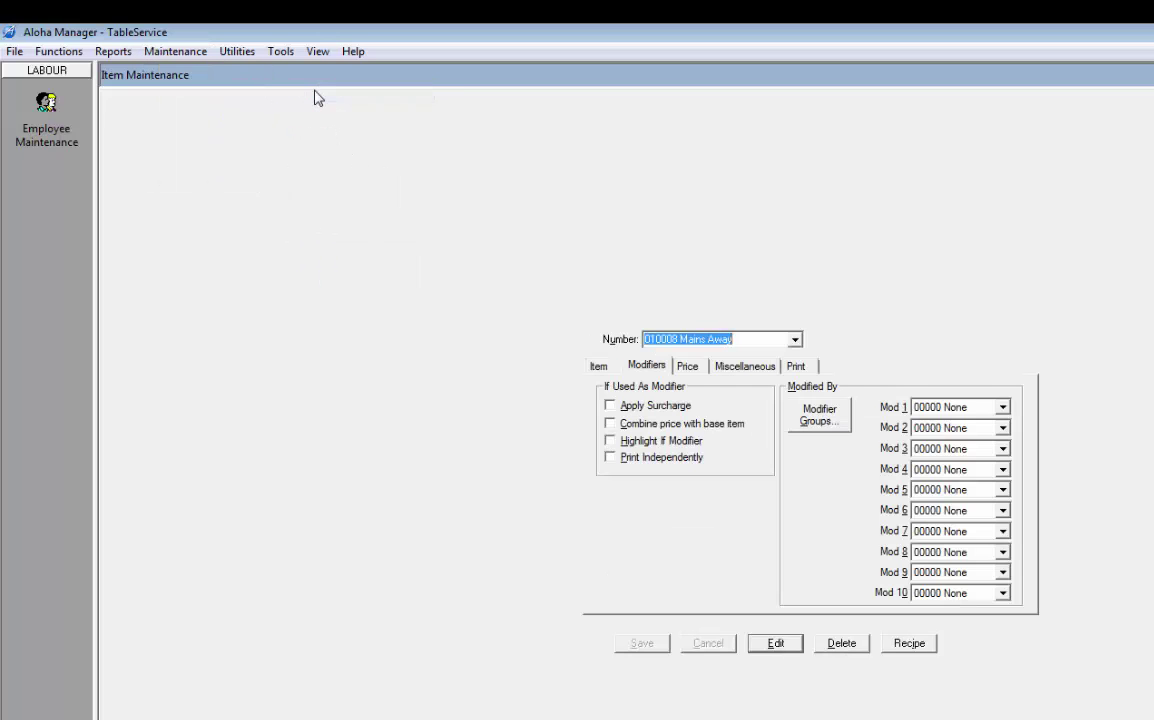
click(667, 204)
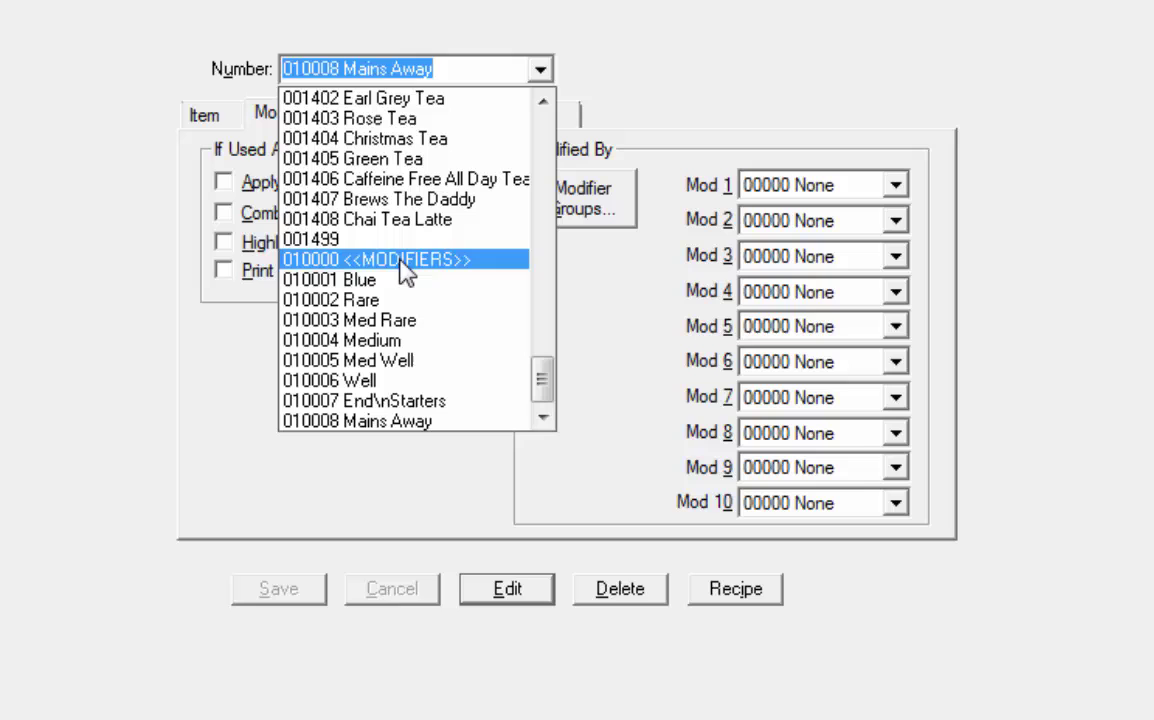
click(435, 421)
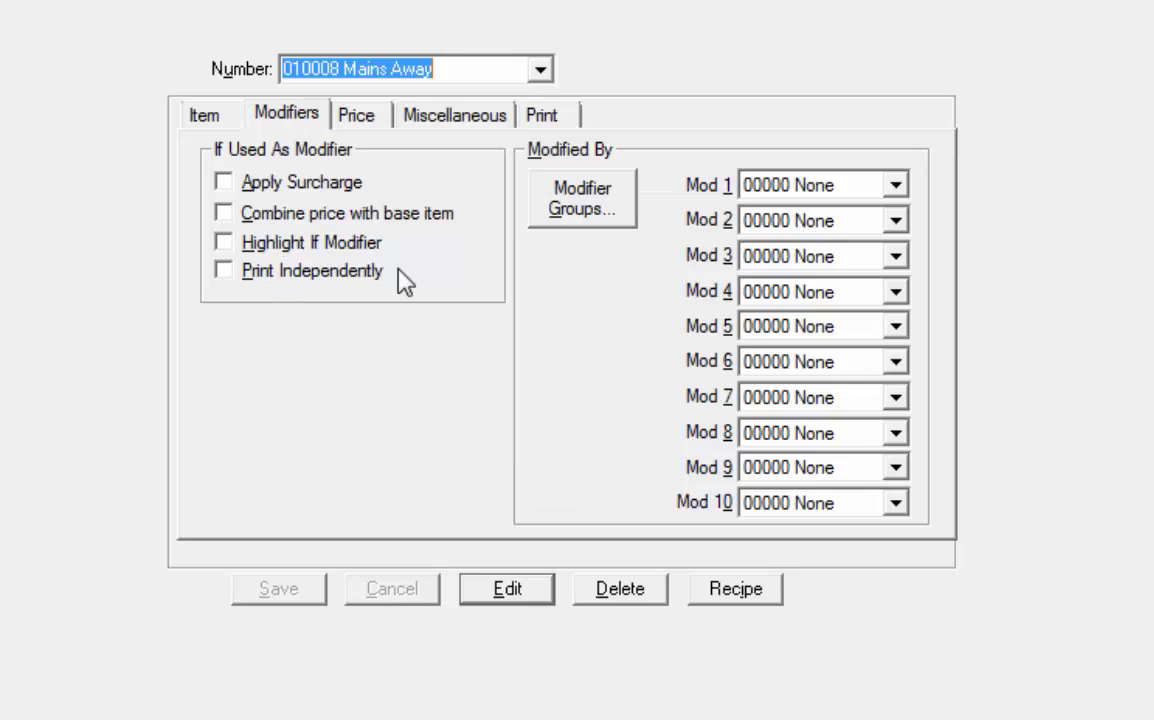
Change the item number to 010009 to start a new blank item
click(340, 68)
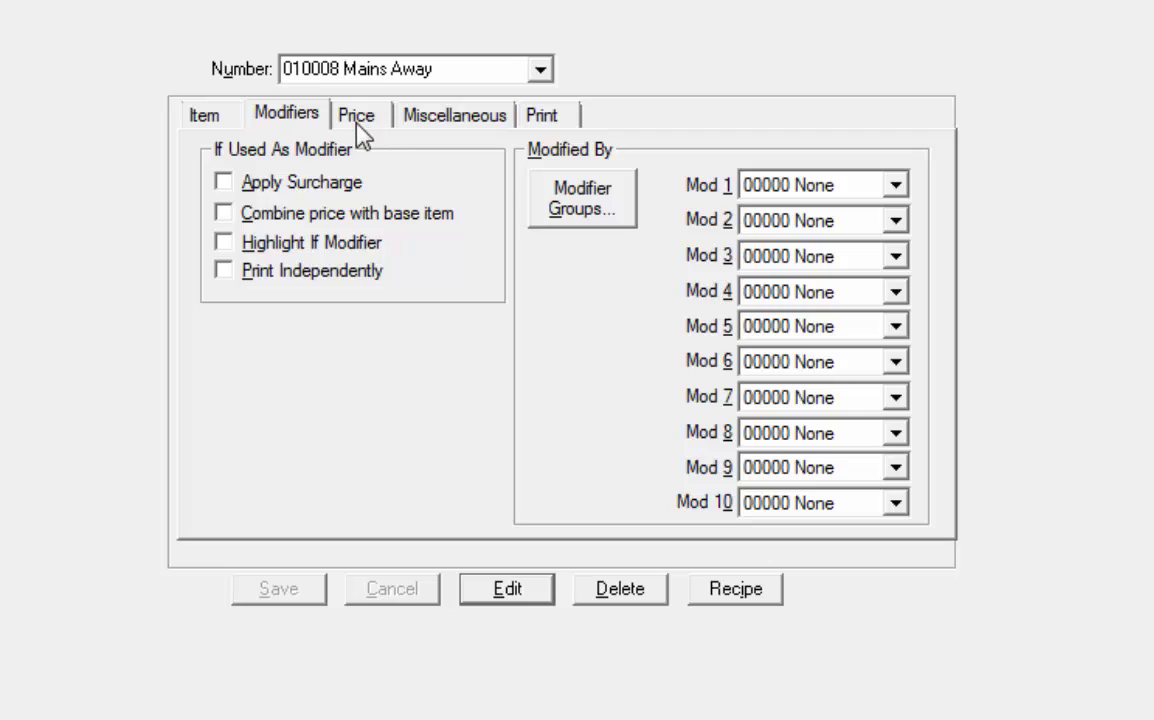
key(BackSpace)
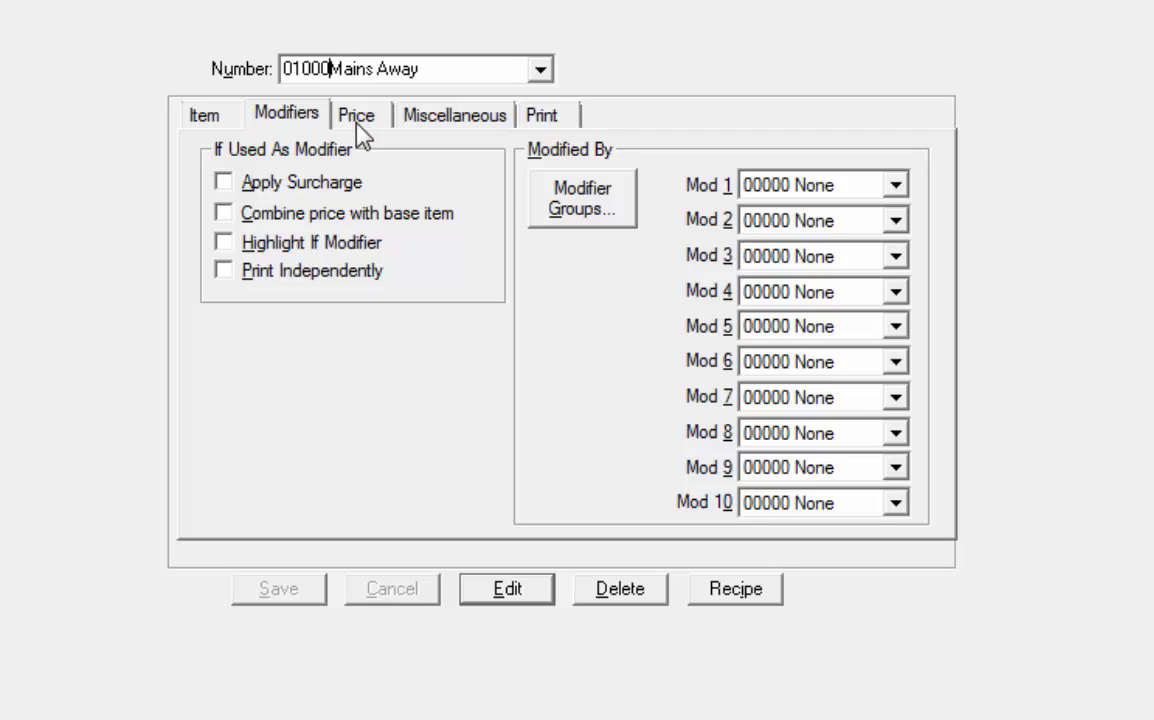
text(9)
key(shift+End)
key(Delete)
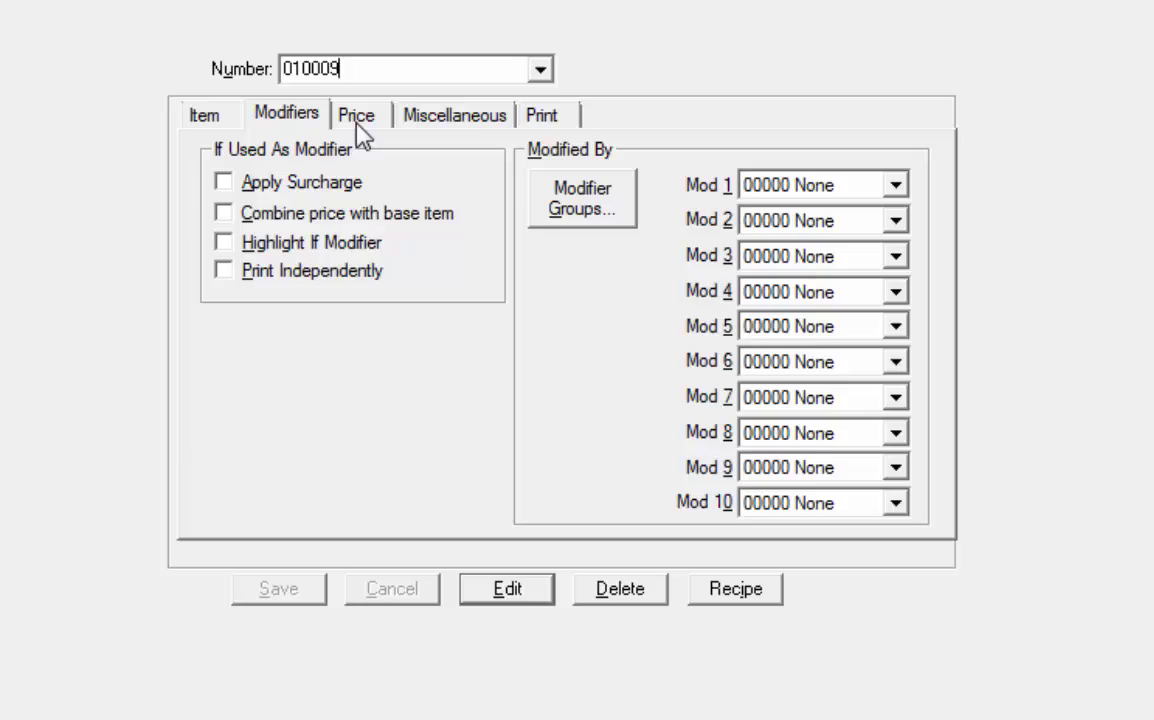
key(Return)
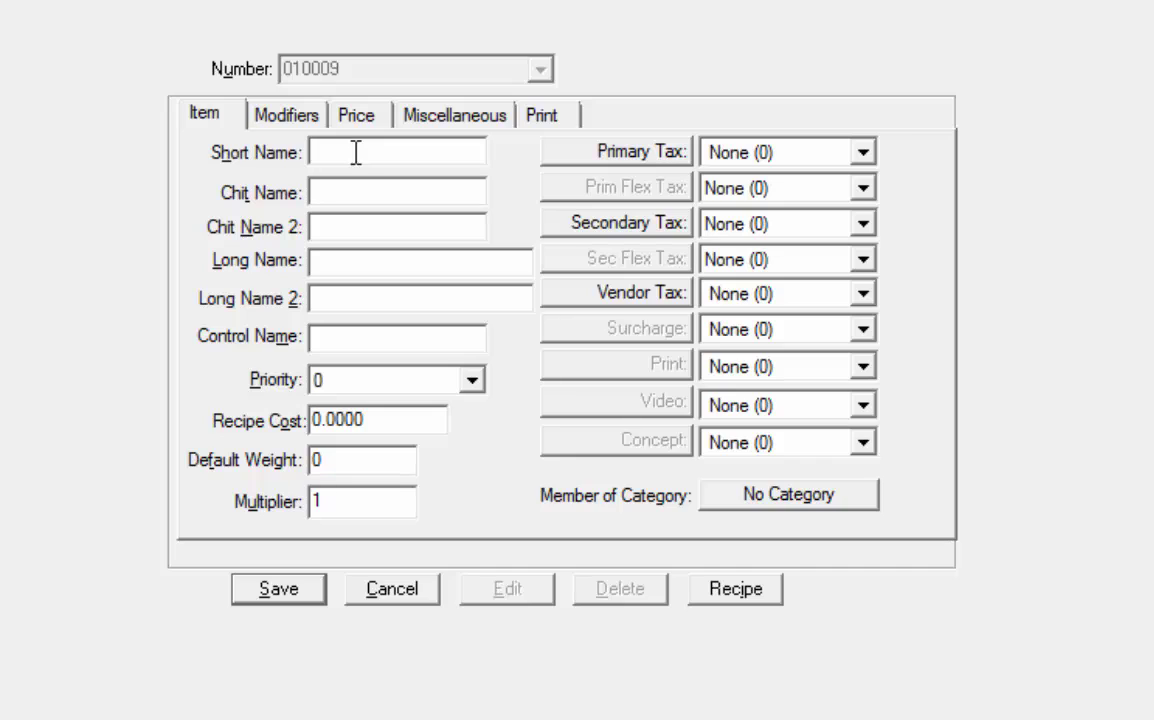
Name item 010009 'with Brown' (short and chit) and 'with Brown Bread' (long), then save
text(with Brown)
drag(461, 149, 35, 152)
key(ctrl+c)
click(388, 195)
key(ctrl+v)
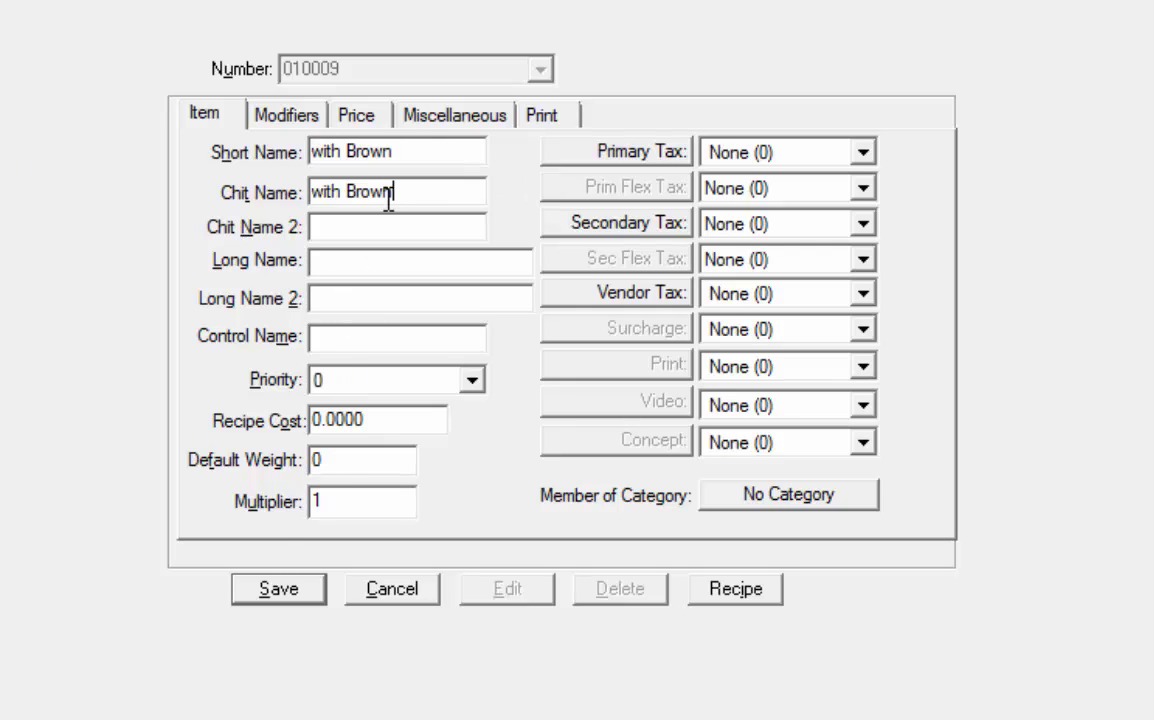
click(396, 267)
key(ctrl+v)
text(Bread)
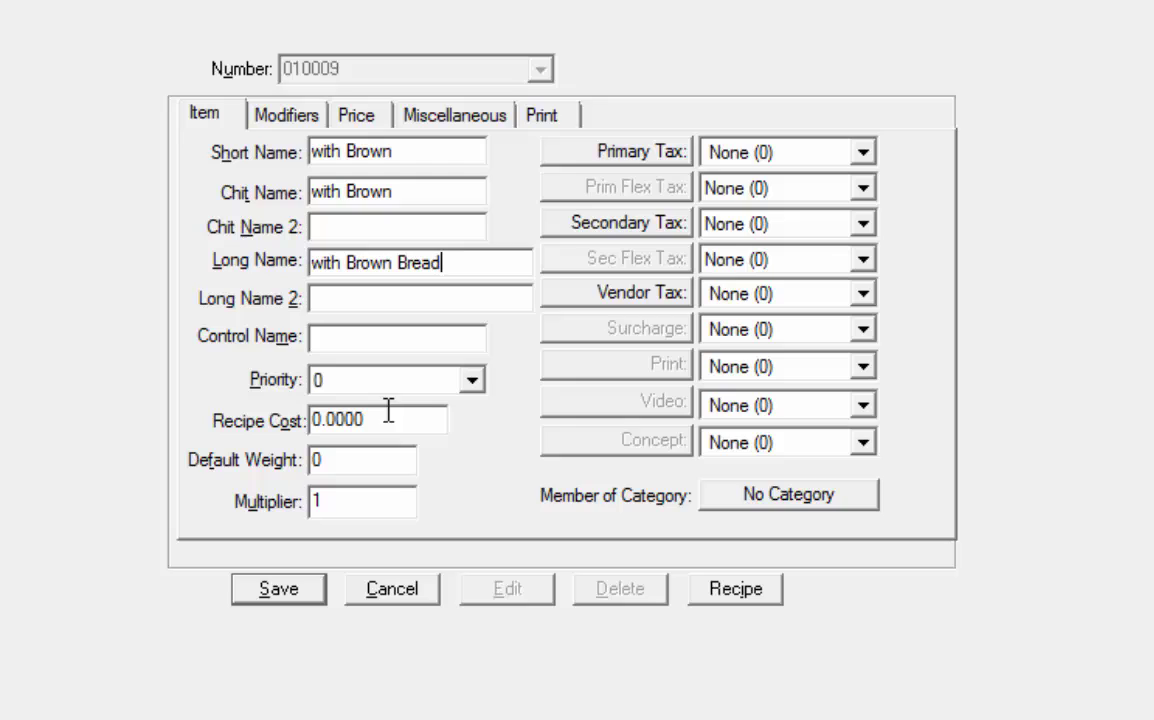
click(276, 592)
drag(339, 69, 331, 69)
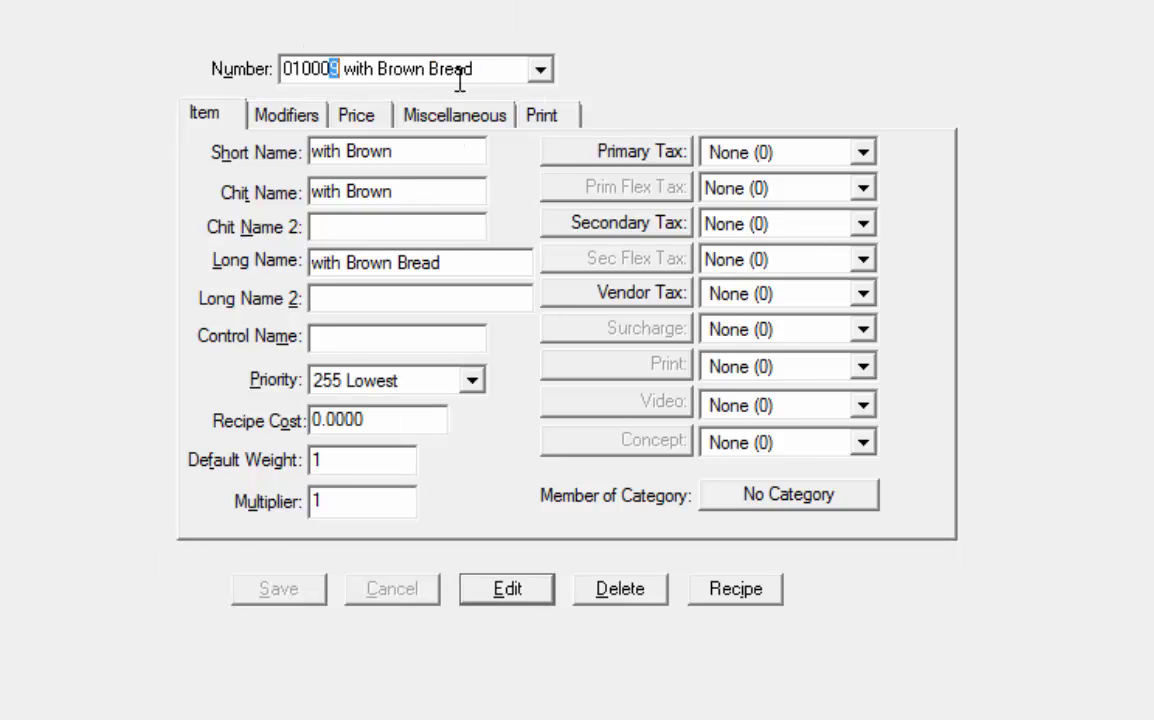
Change the item number to 010010 to start a new blank item
key(BackSpace)
key(BackSpace)
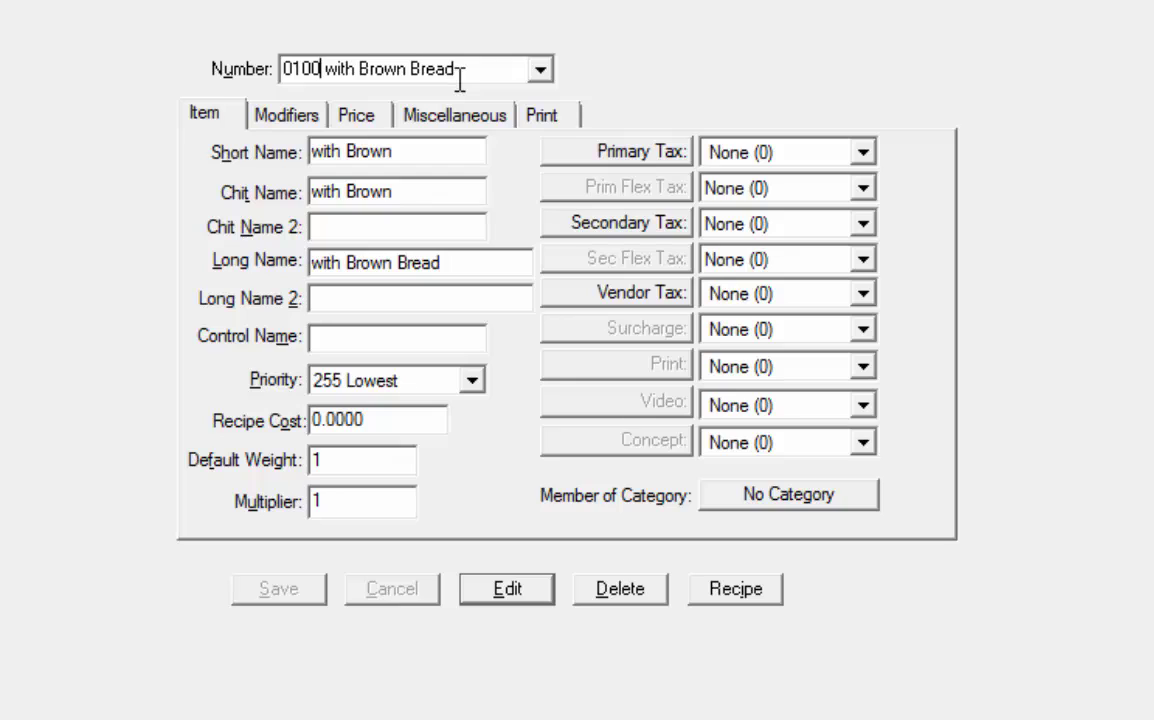
text(10)
key(shift+End)
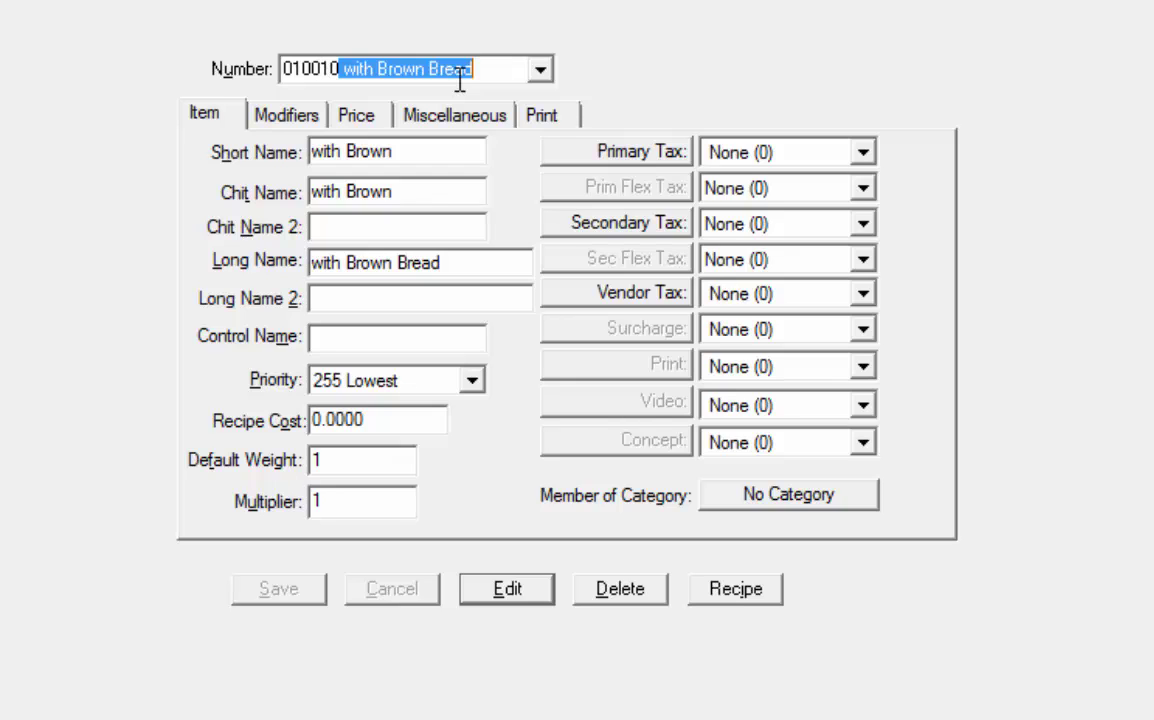
key(Delete)
key(Return)
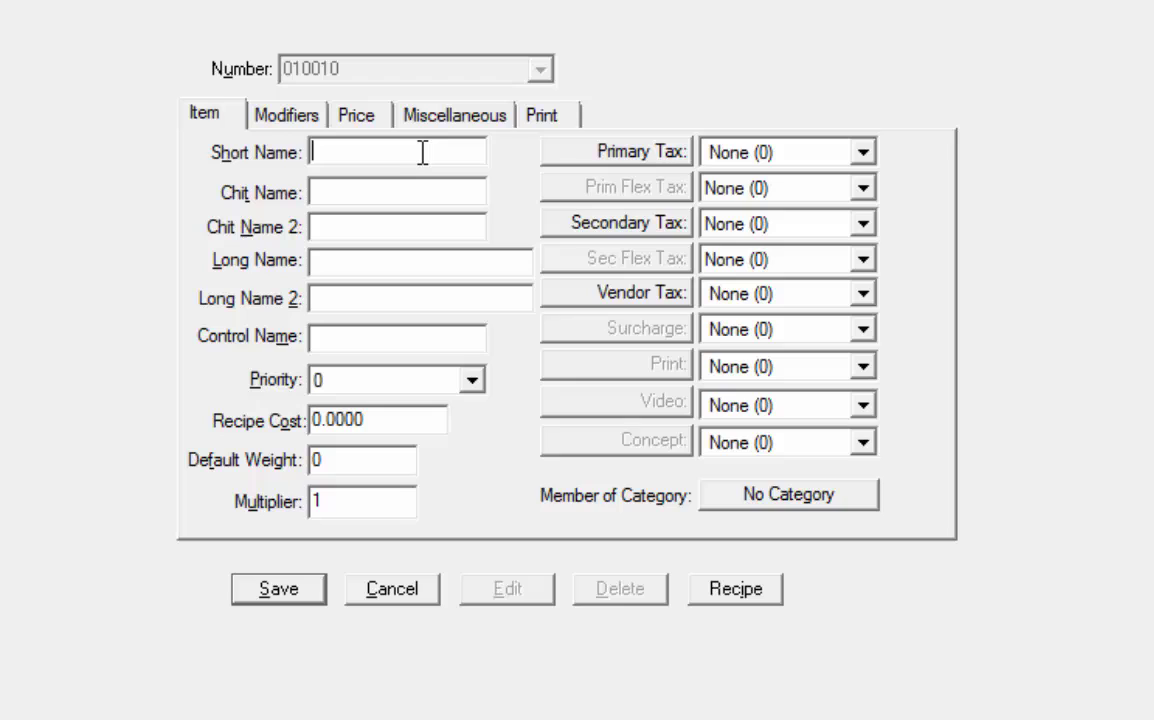
Enter 'with Crackers' as the short, chit and long names, then save the item
text(with Crackers)
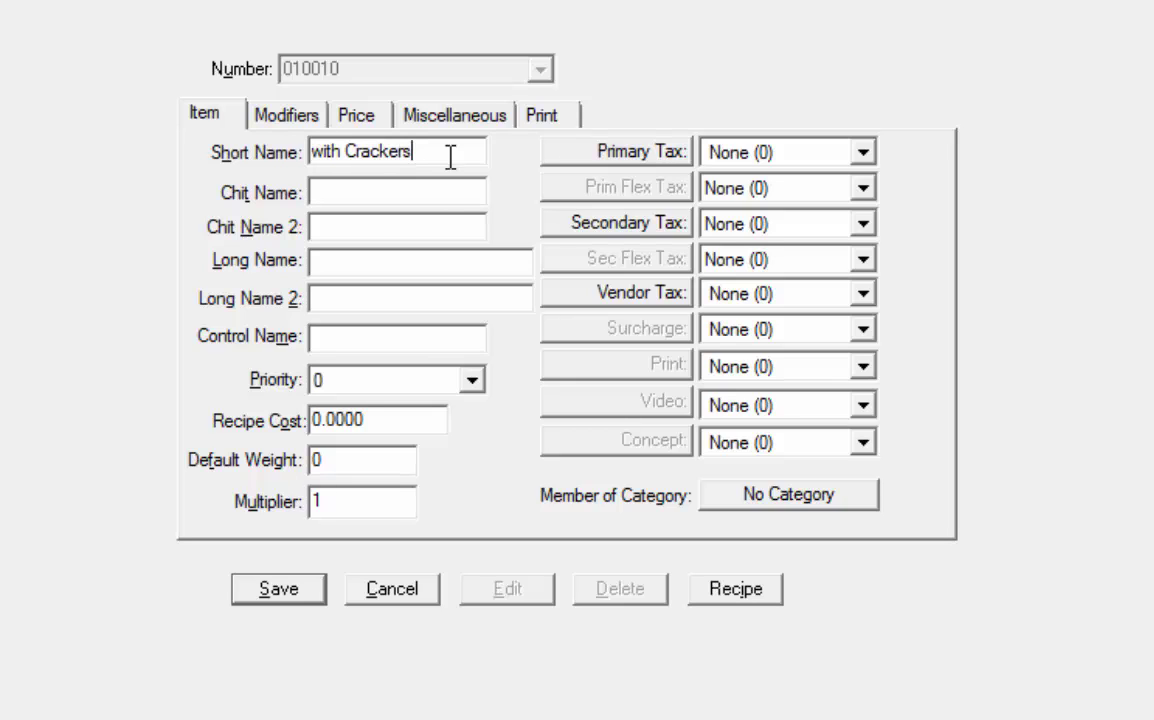
drag(415, 152, 404, 152)
key(shift+Home)
key(ctrl+c)
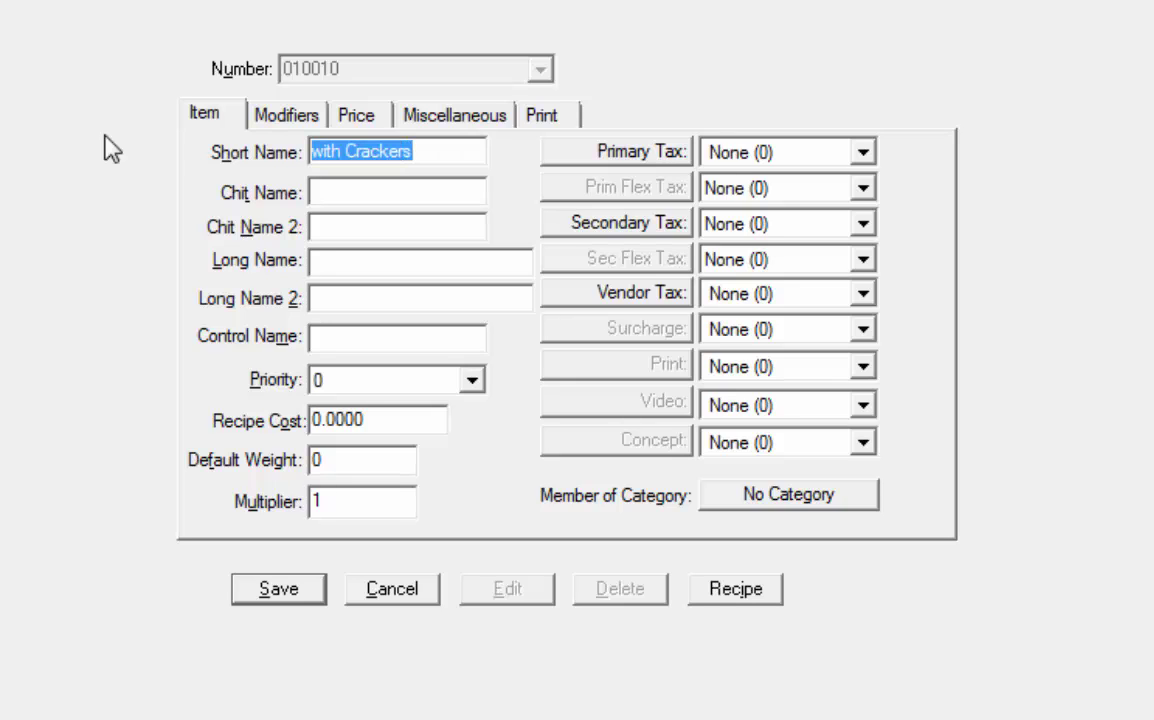
click(340, 199)
click(341, 195)
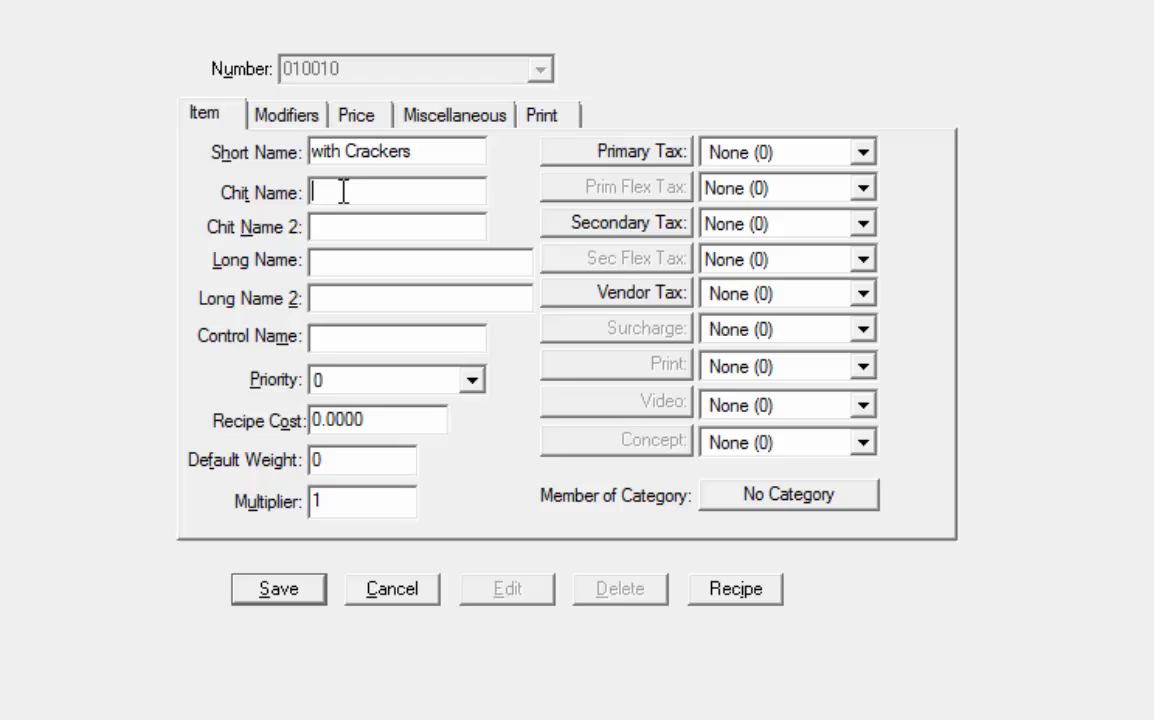
key(ctrl+v)
click(361, 259)
key(ctrl+v)
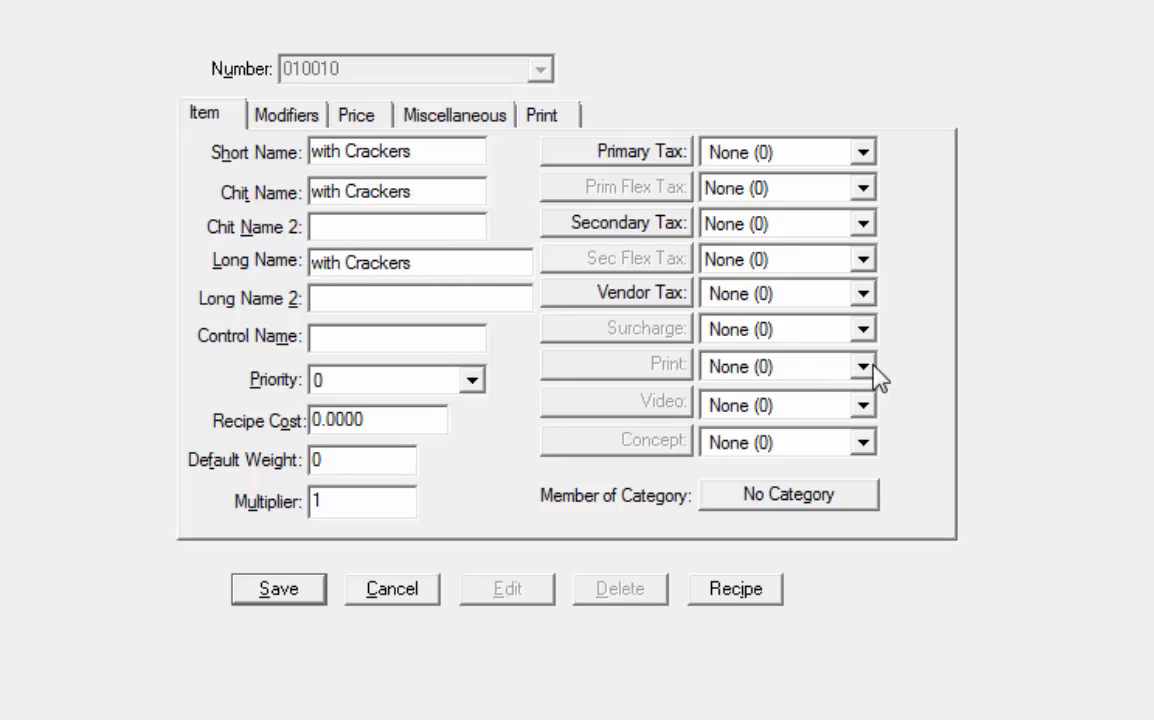
click(290, 590)
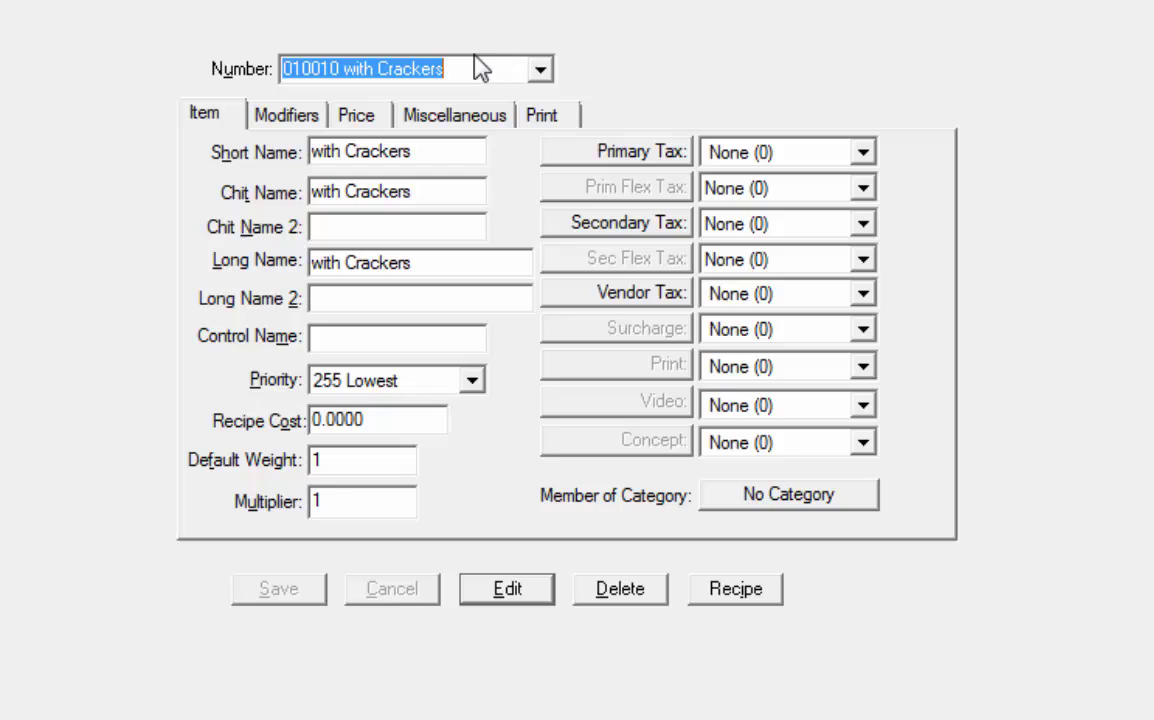
Set Mod 1 of 000601 Irish Cheese Platter to 10005 Cheese With and save
click(540, 72)
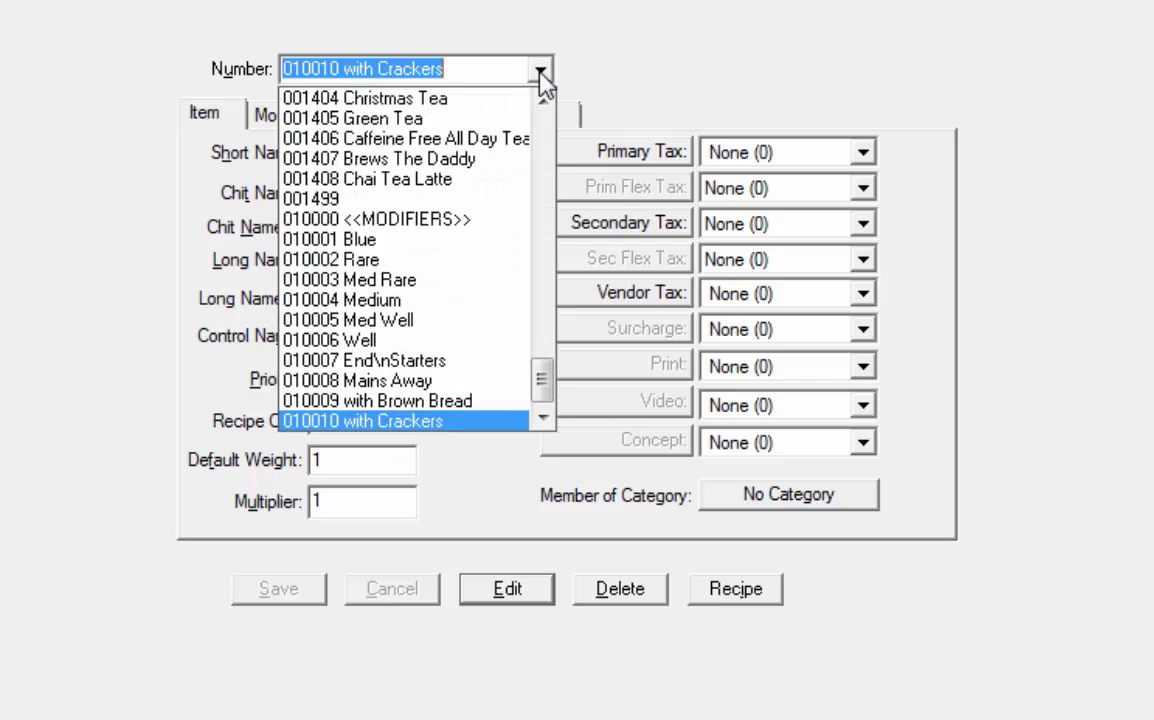
drag(543, 385, 551, 288)
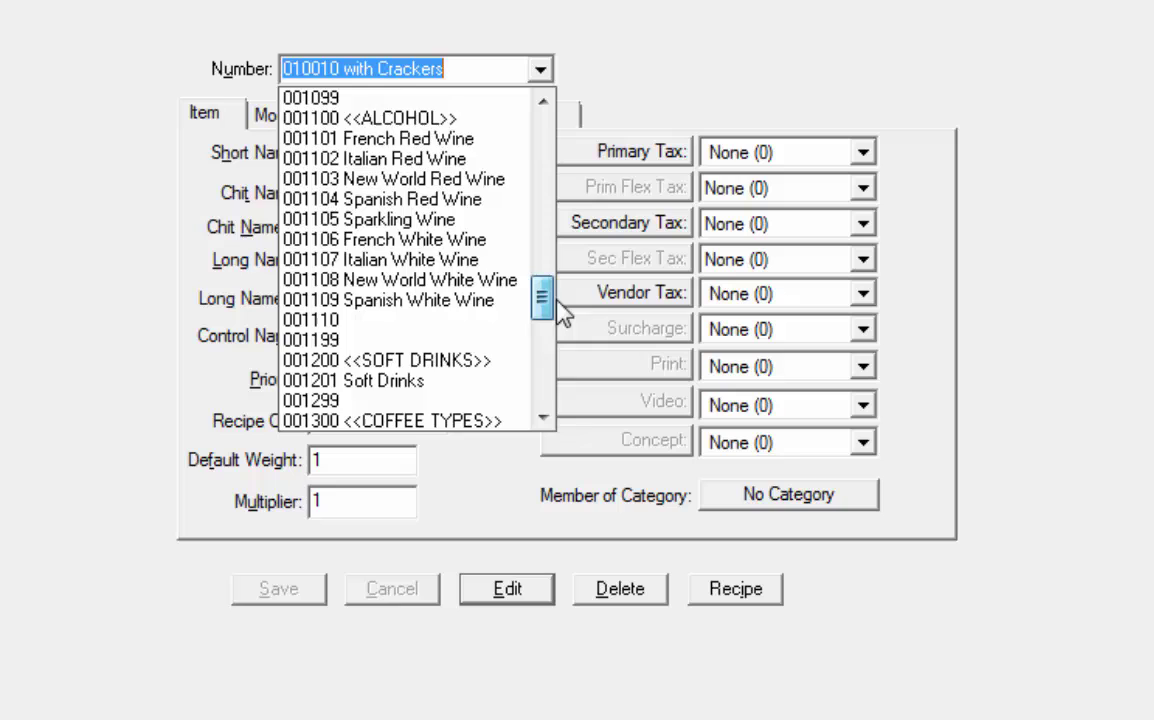
drag(565, 313, 557, 277)
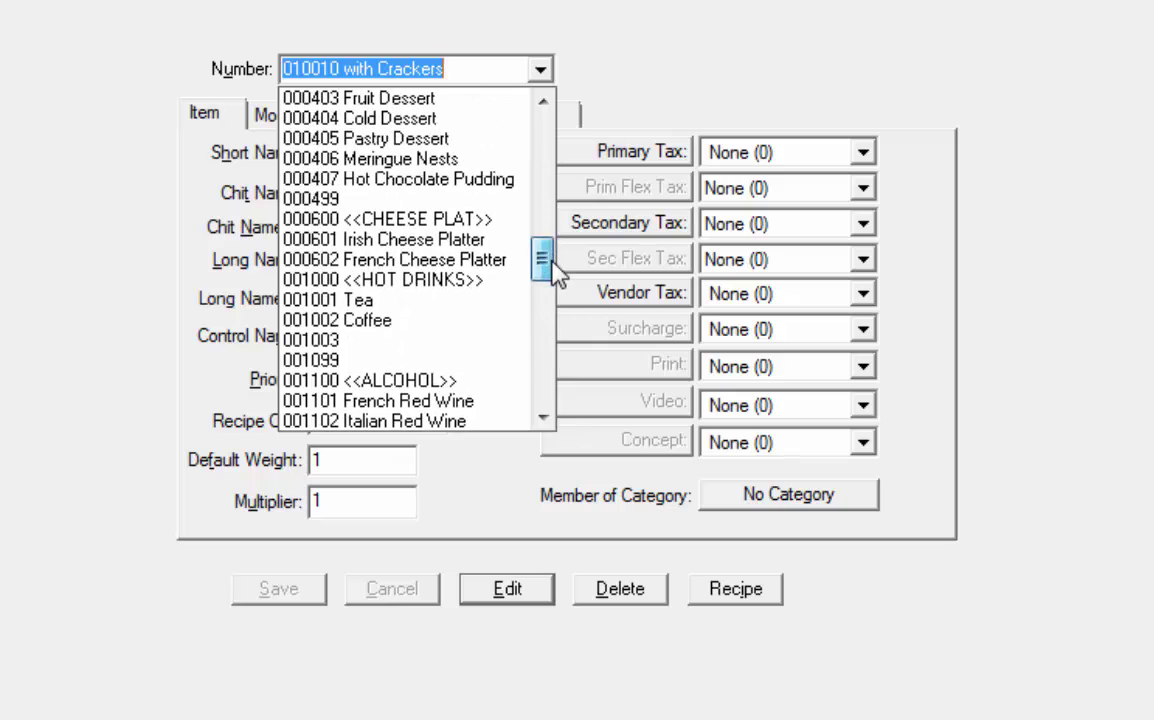
click(449, 244)
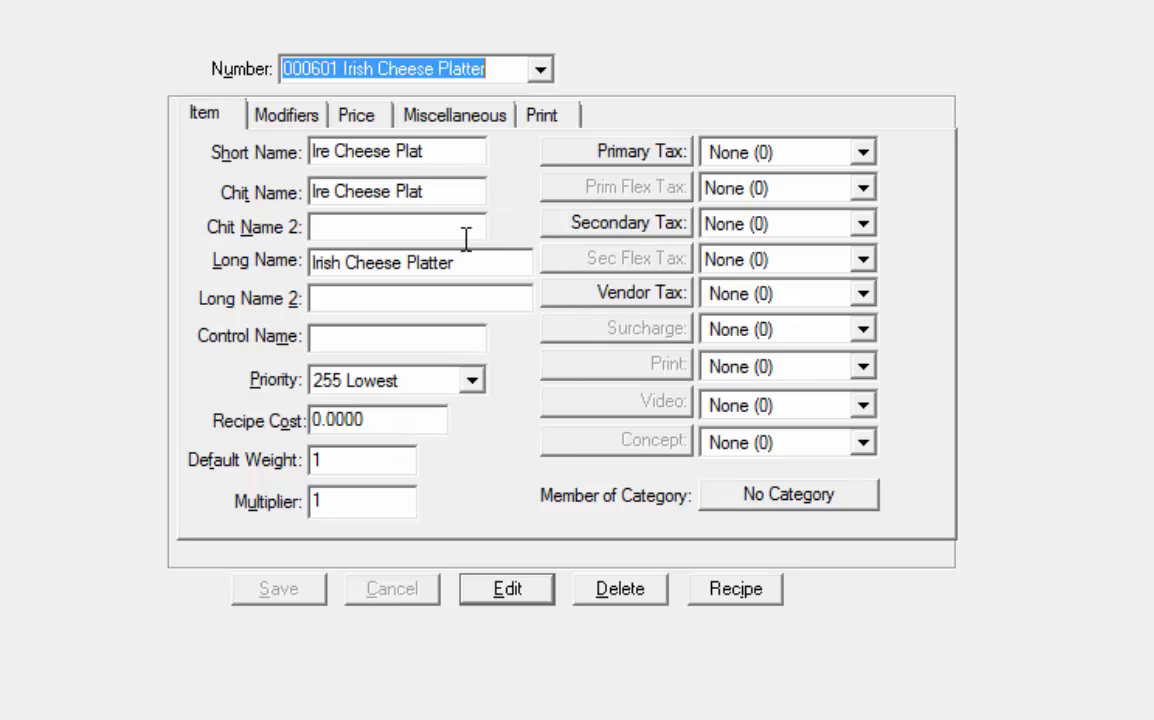
click(290, 116)
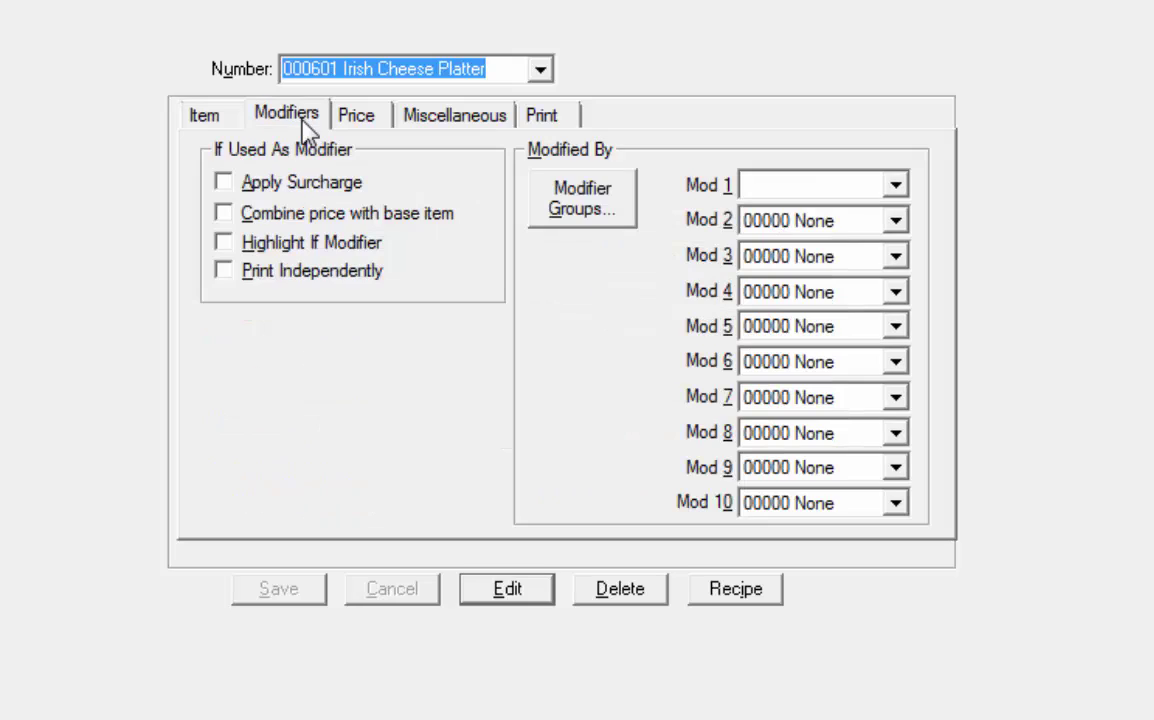
click(897, 187)
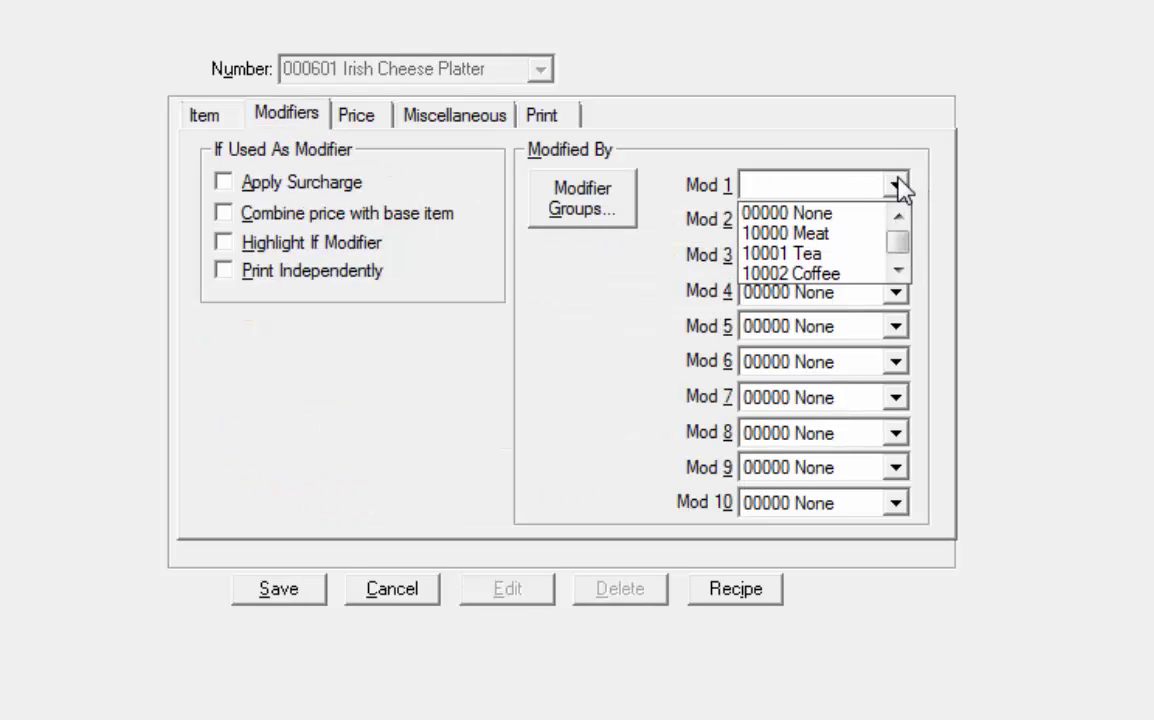
click(899, 272)
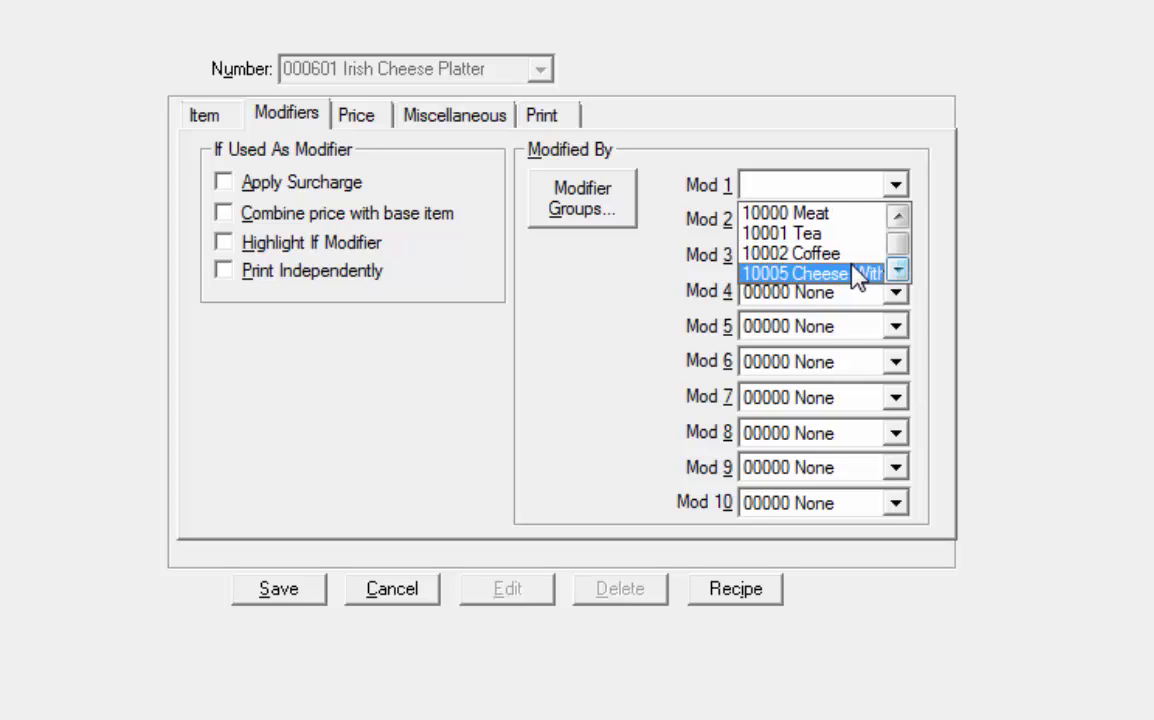
click(857, 274)
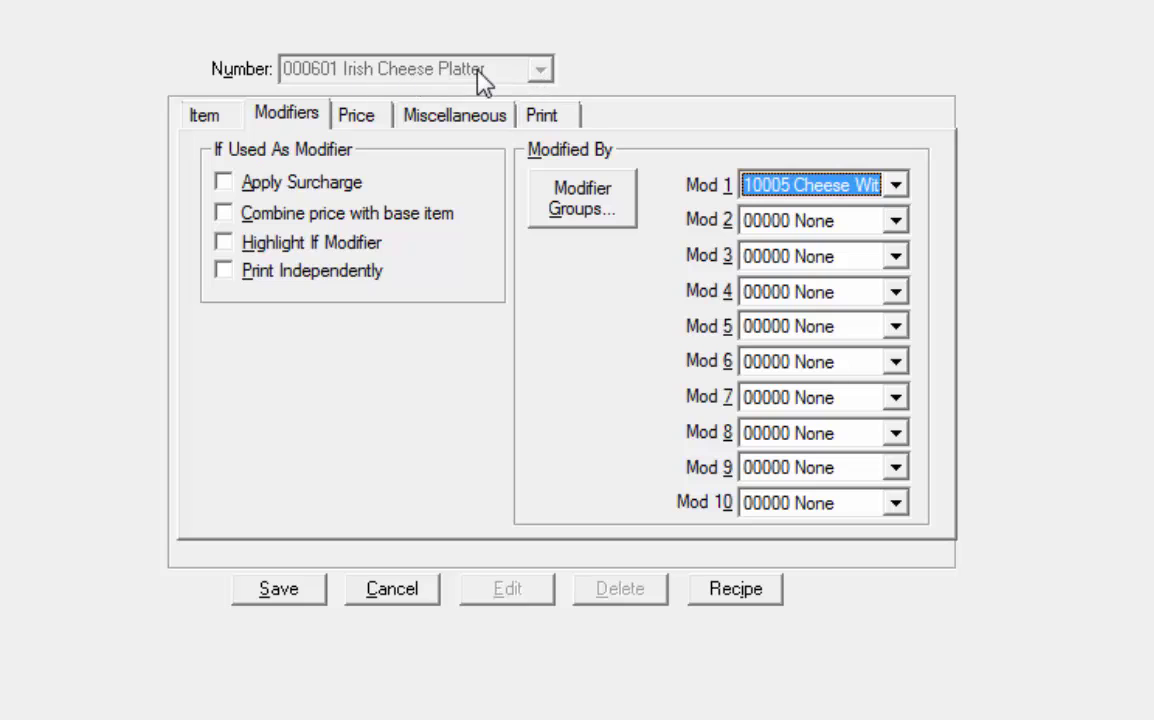
click(300, 590)
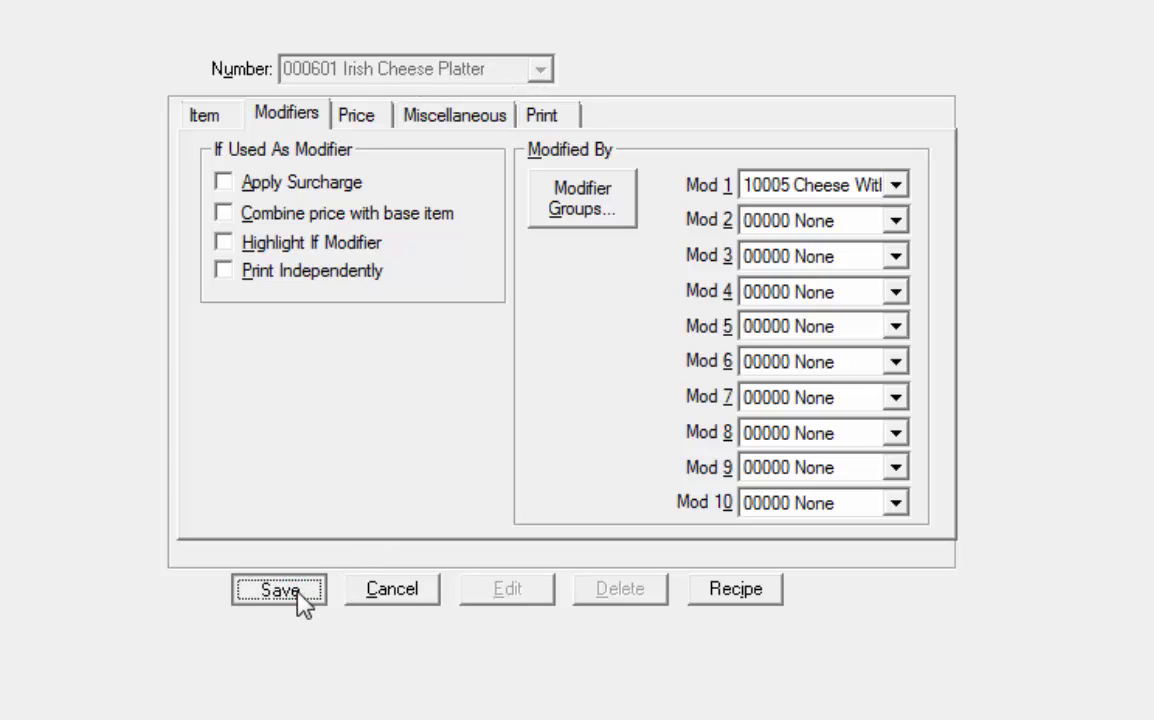
click(538, 72)
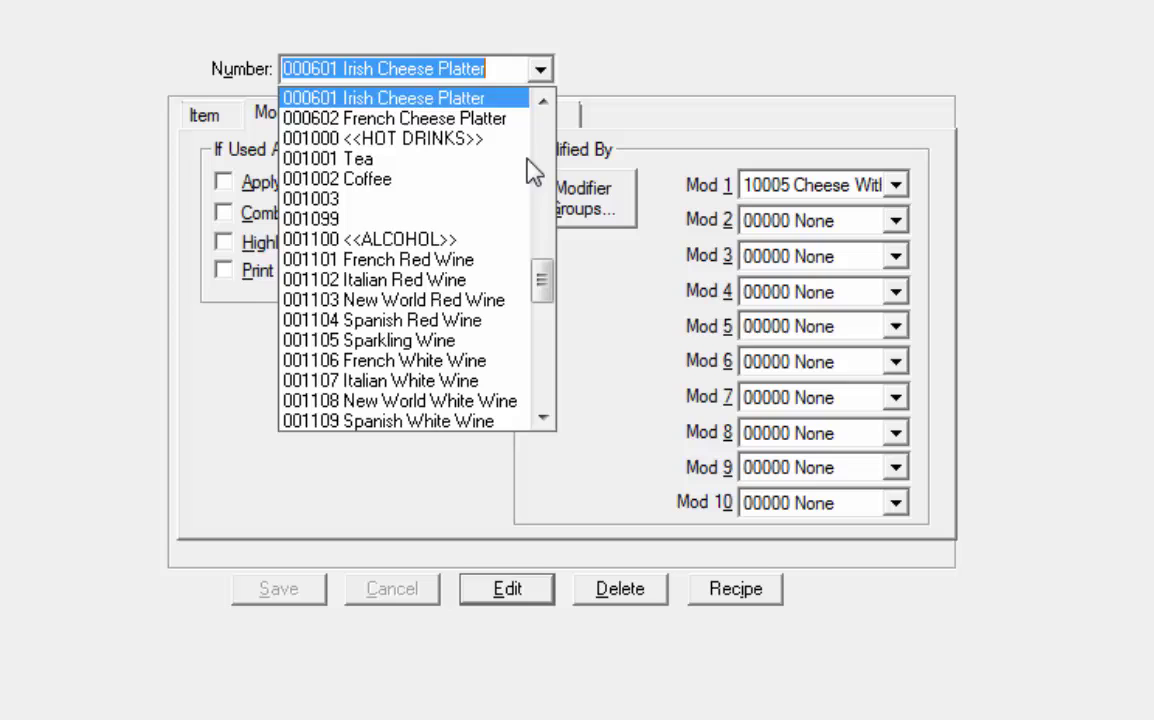
Set Mod 1 of 000602 French Cheese Platter to 10005 Cheese With and save
click(490, 120)
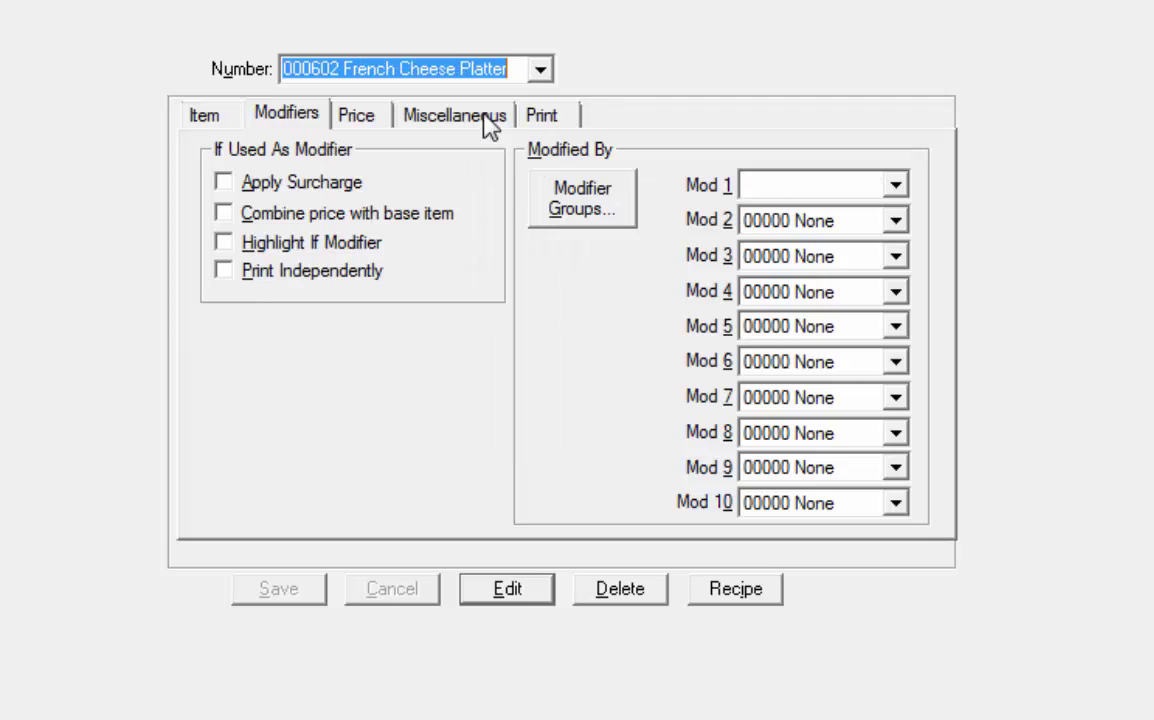
click(895, 187)
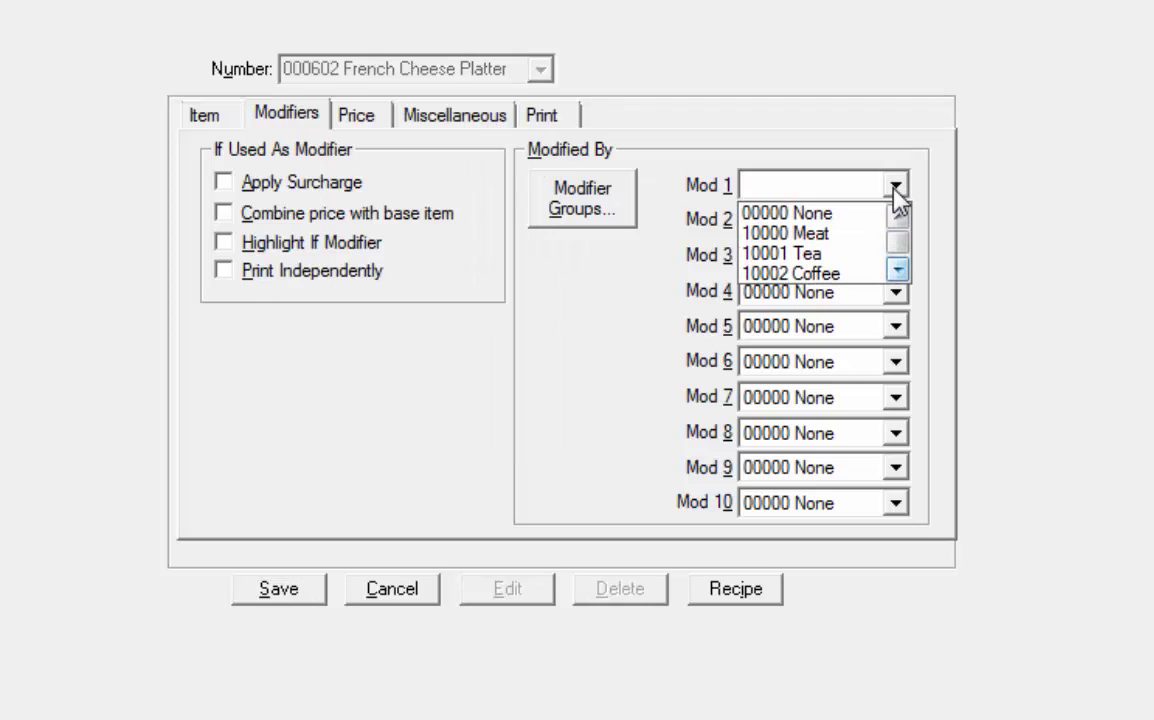
click(897, 270)
click(840, 277)
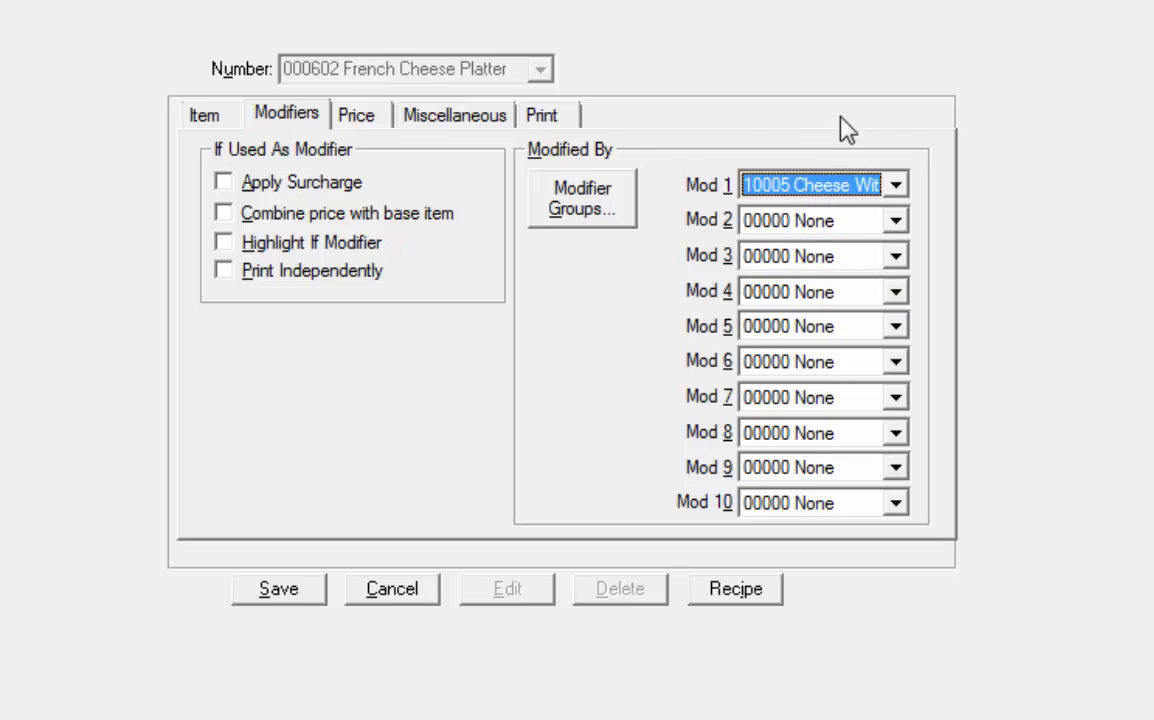
click(311, 597)
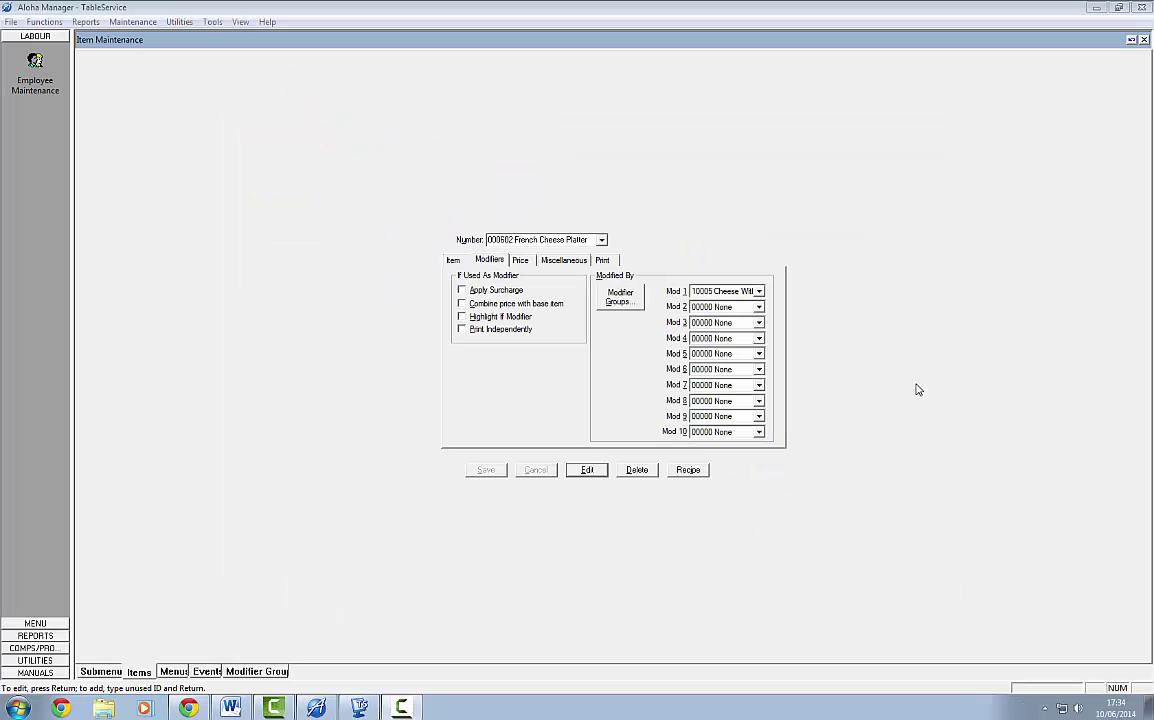
In Modifier Groups, add item 010009 with Brown Bread to the Cheese With group's first button
click(120, 22)
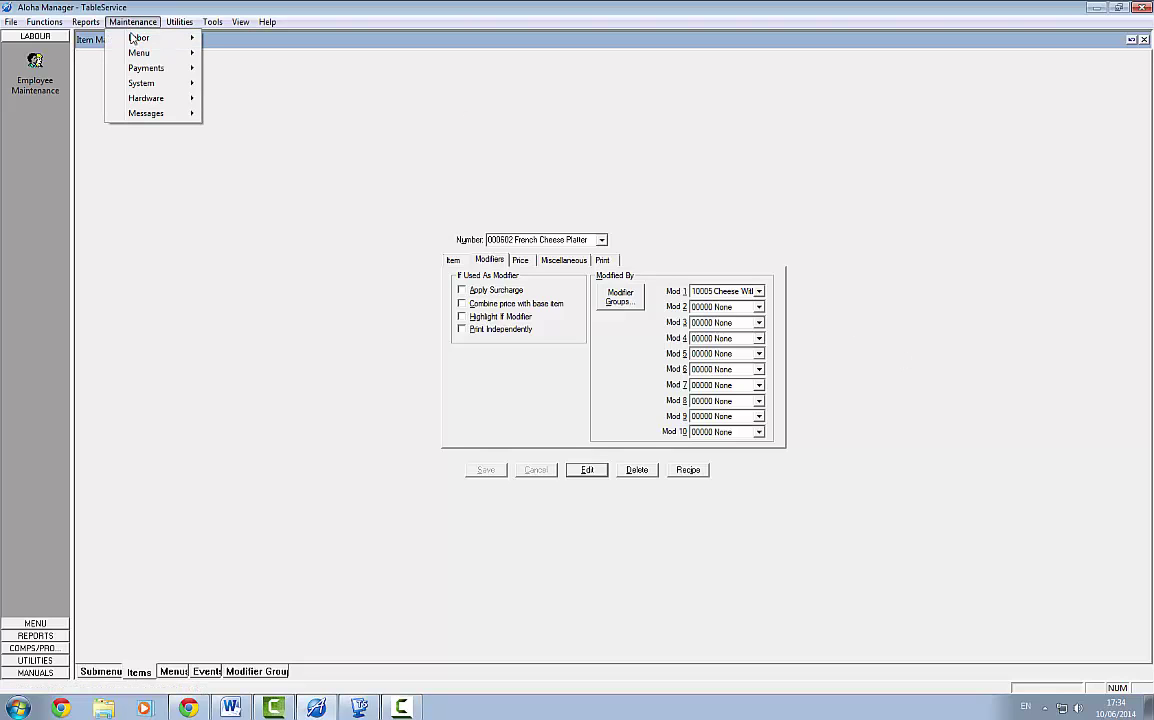
mouse_move(139, 54)
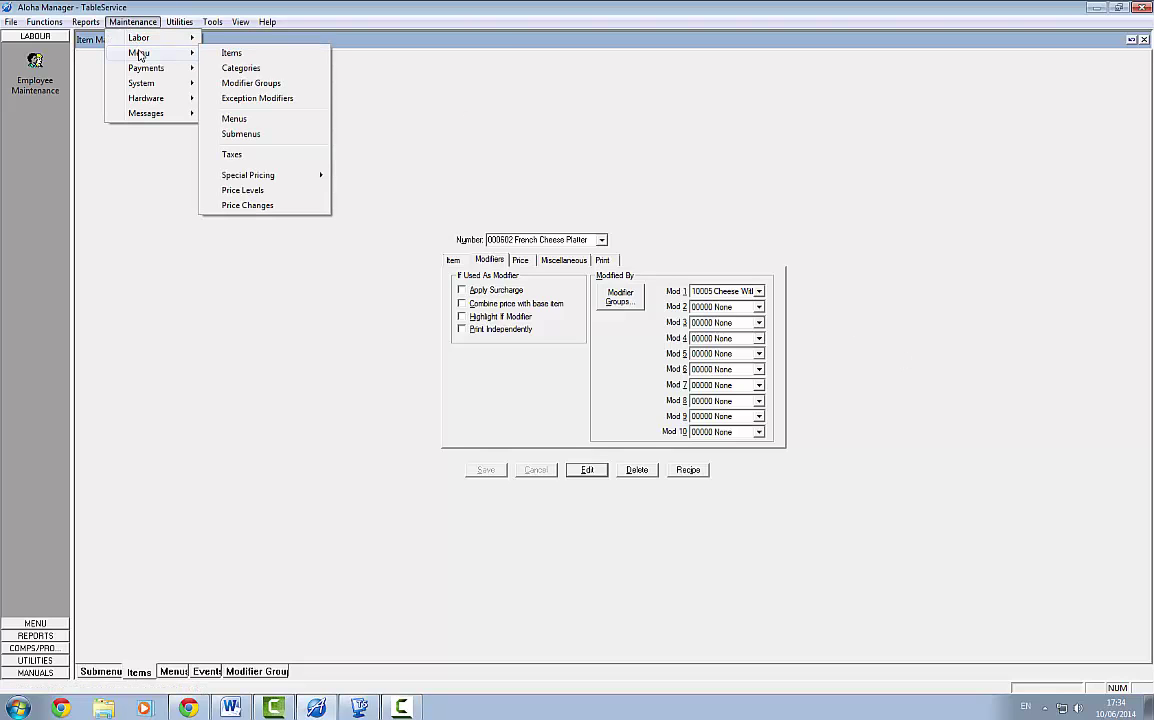
click(266, 86)
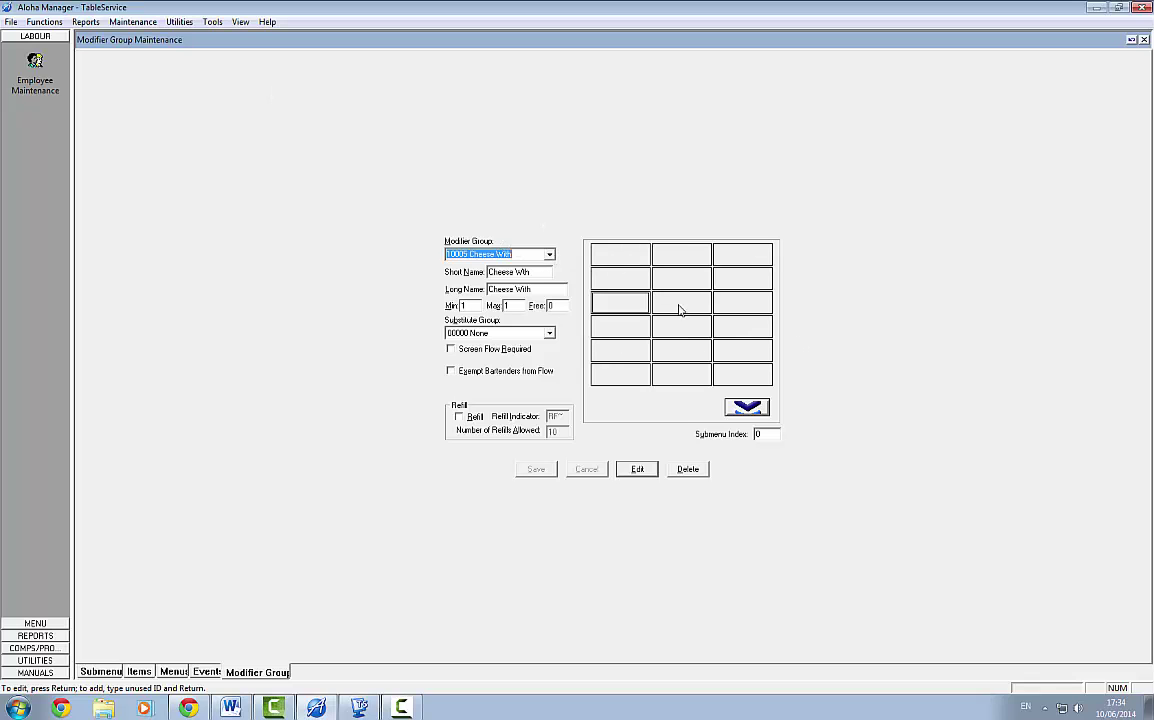
click(628, 265)
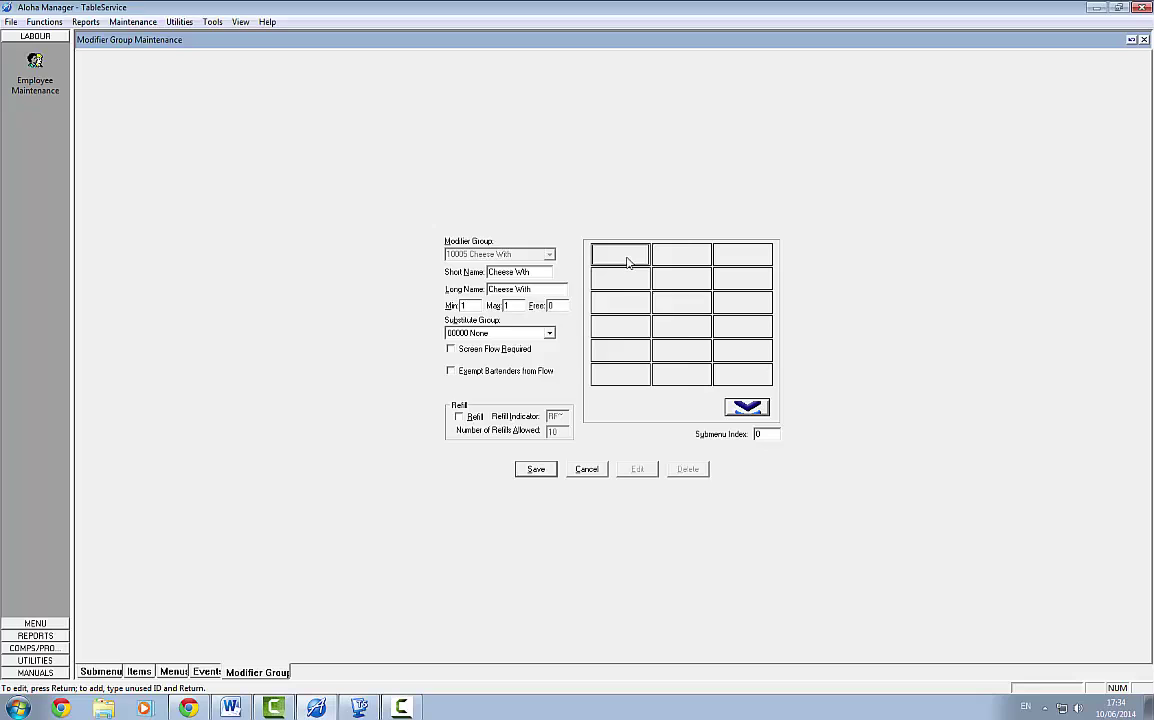
click(628, 262)
click(624, 286)
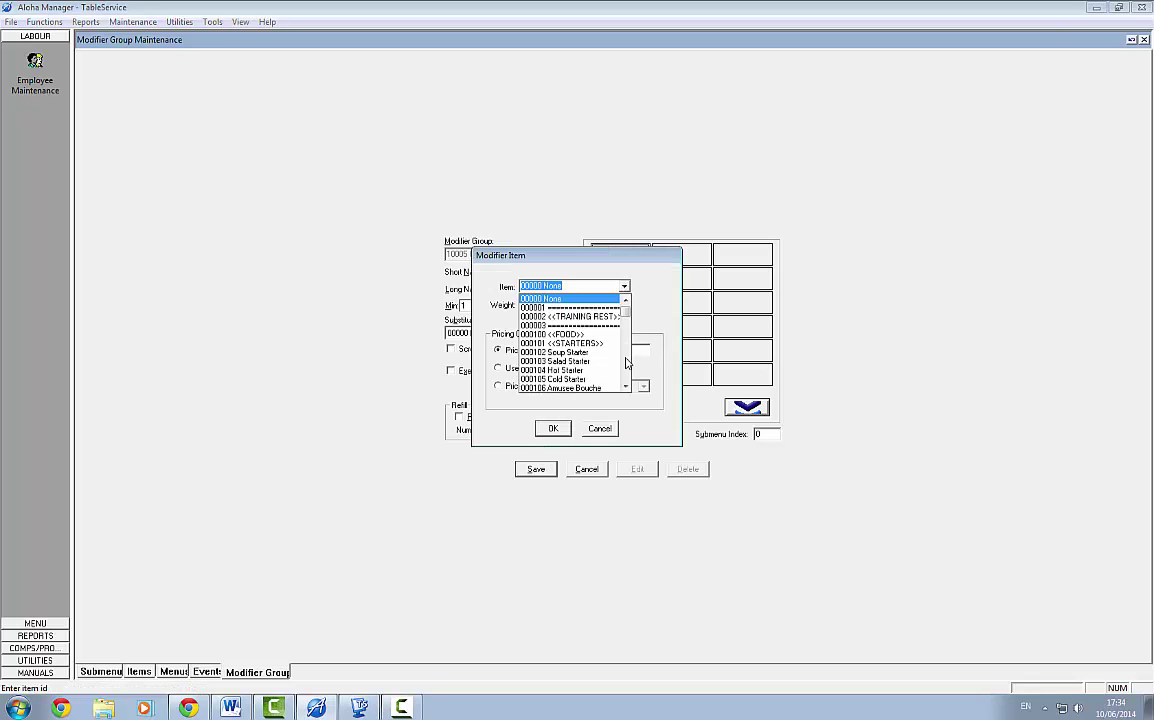
drag(626, 362, 626, 372)
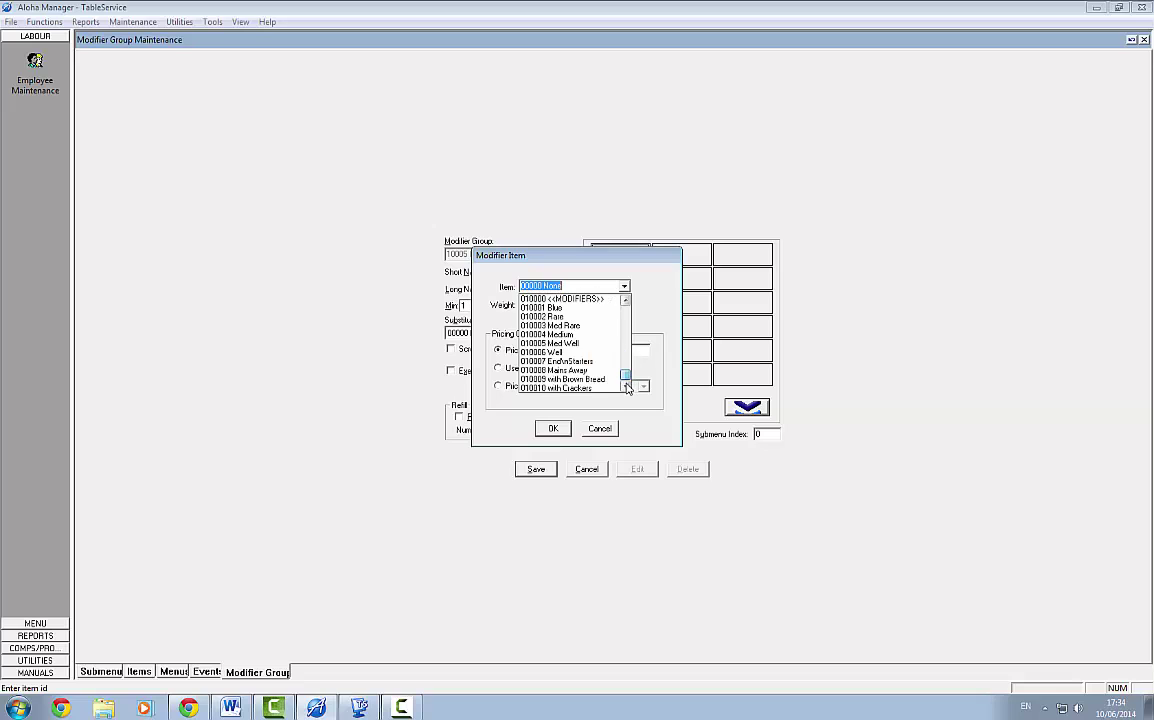
click(537, 380)
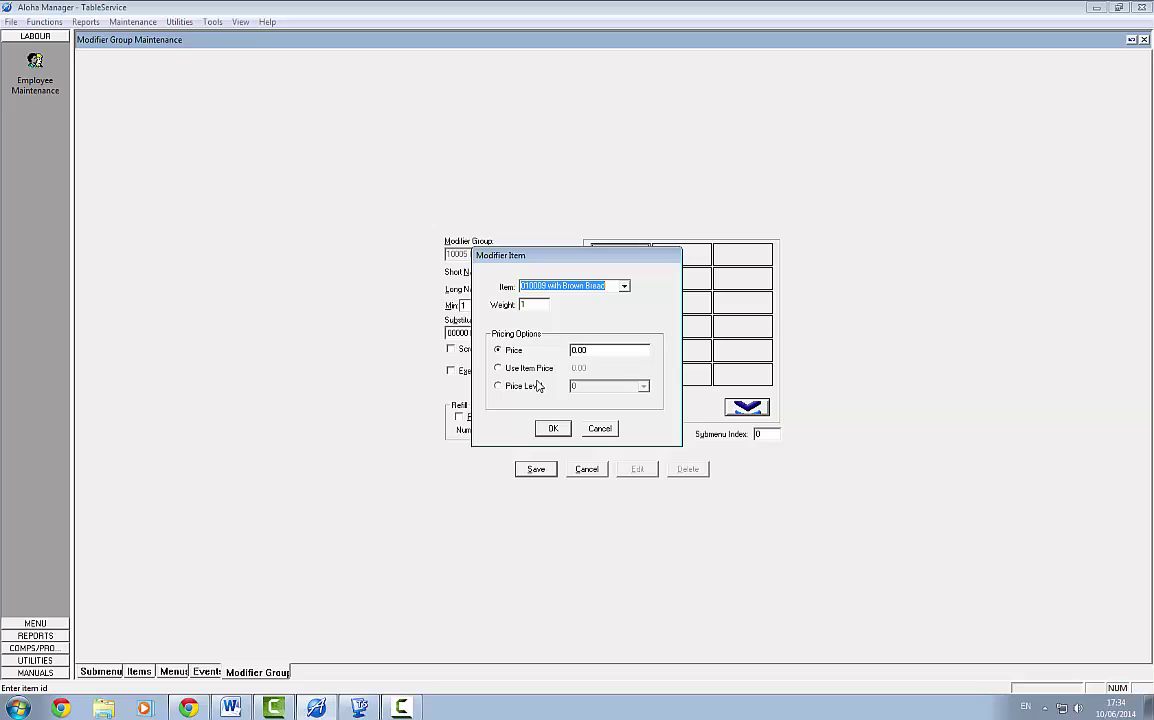
click(552, 429)
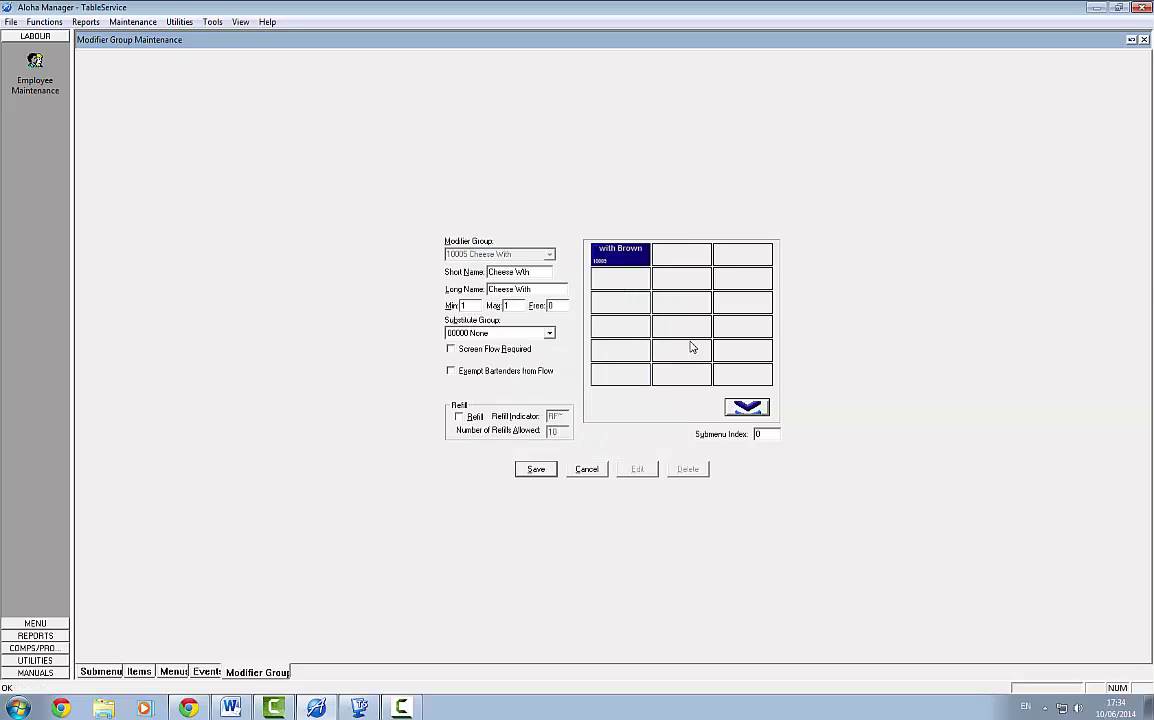
Add item 010010 with Crackers to the third-row button and save the group
double_click(613, 307)
click(624, 287)
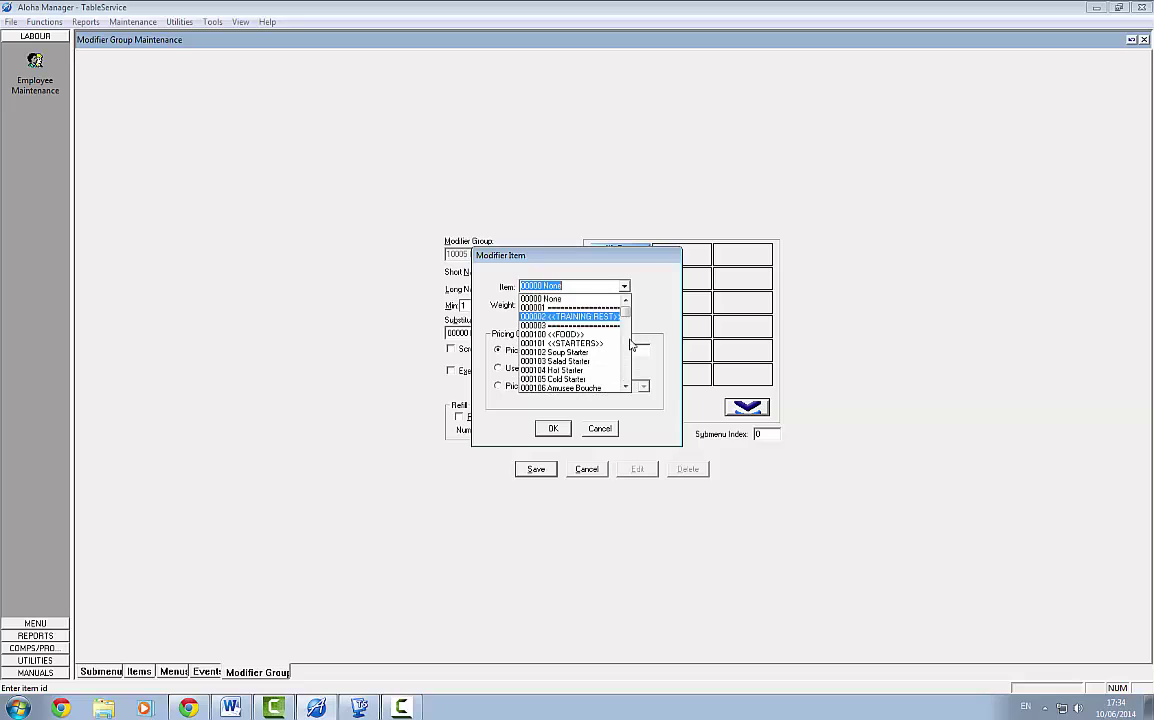
drag(628, 318, 626, 376)
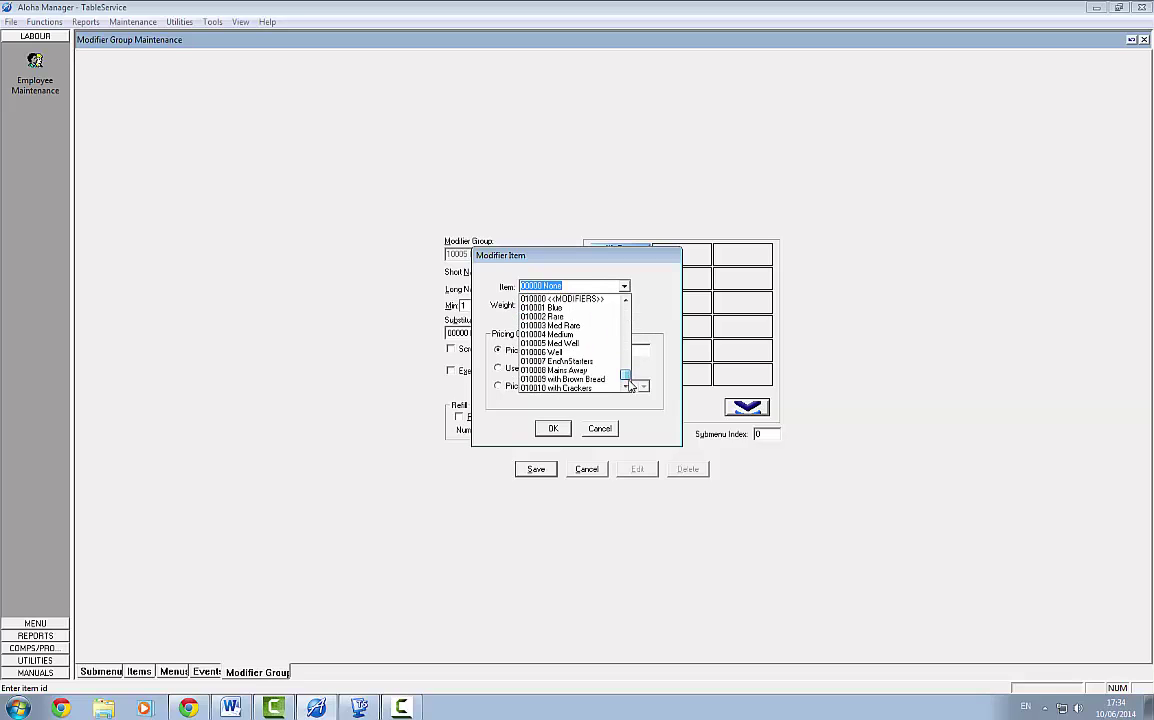
click(599, 389)
click(555, 428)
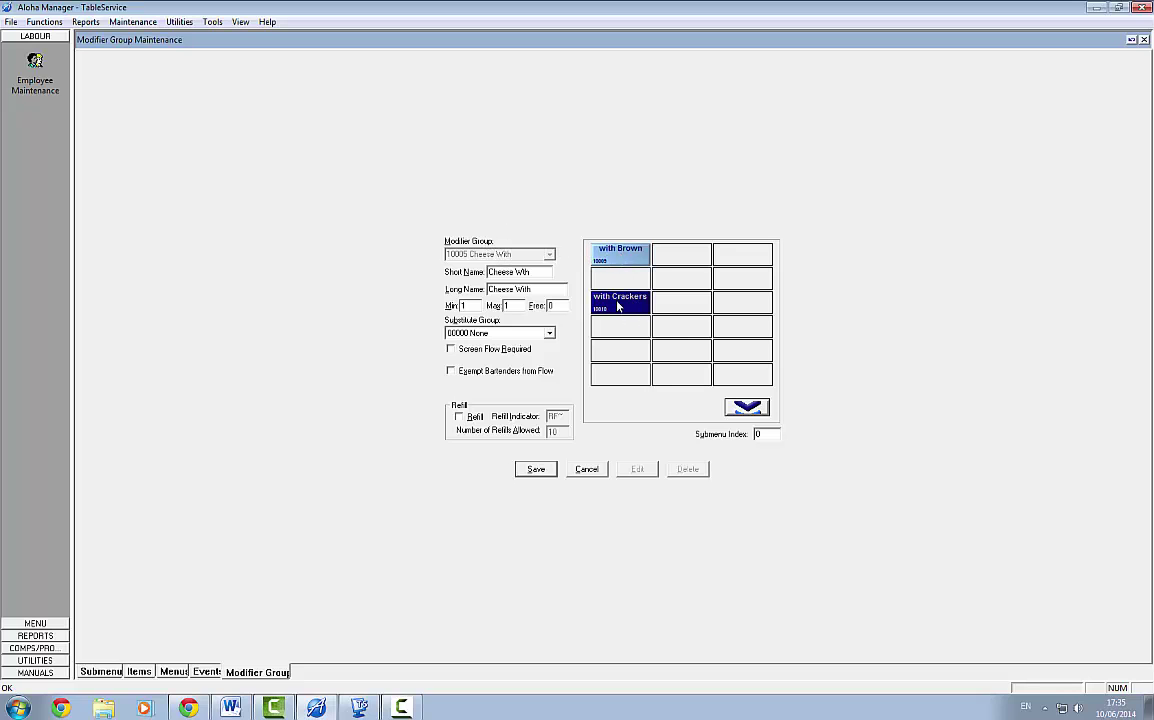
click(538, 471)
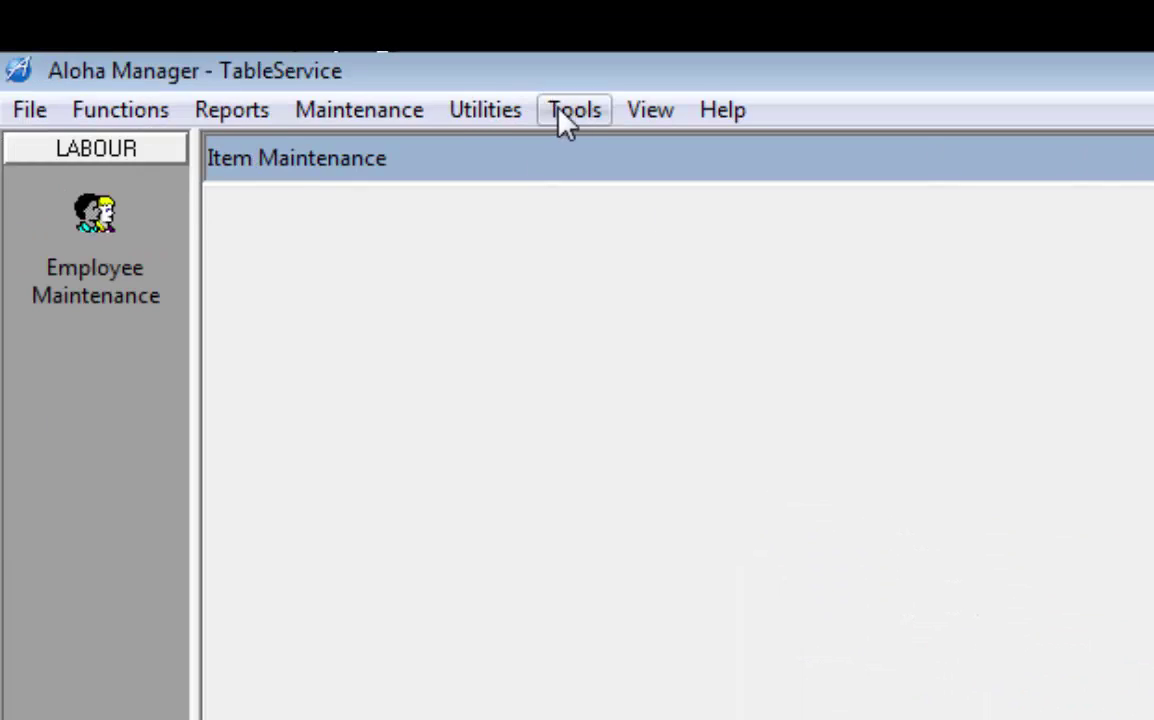
Run Utilities > Refresh Data and accept using the new data
click(470, 114)
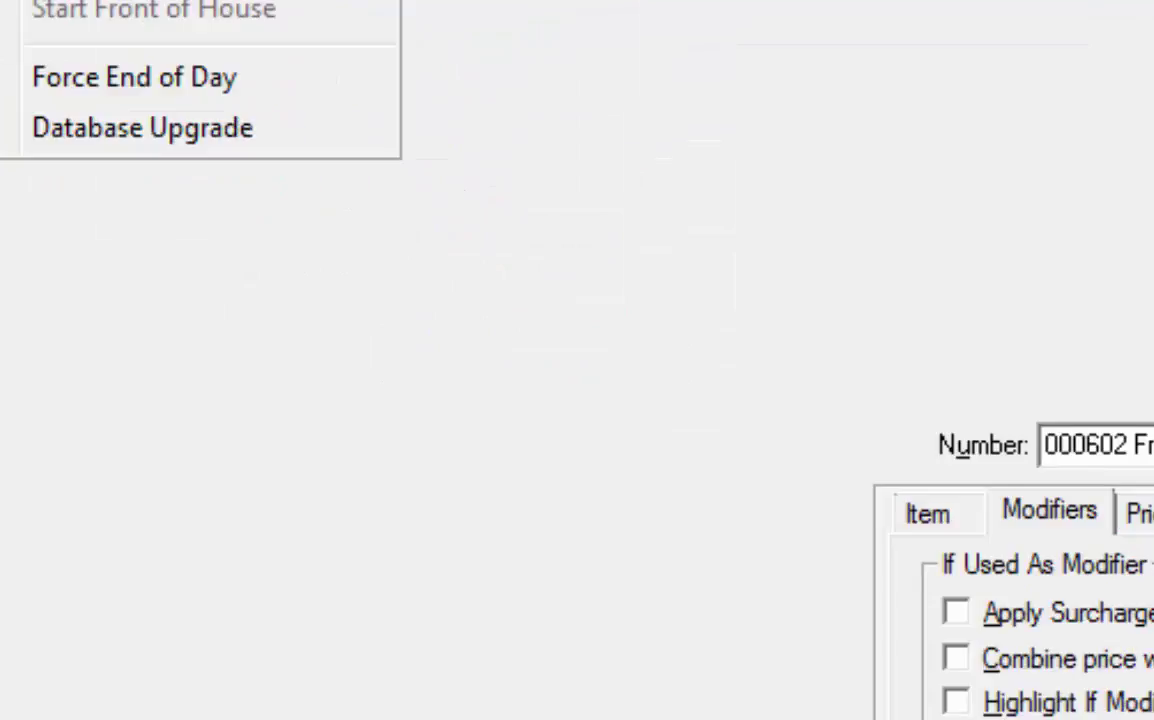
click(512, 160)
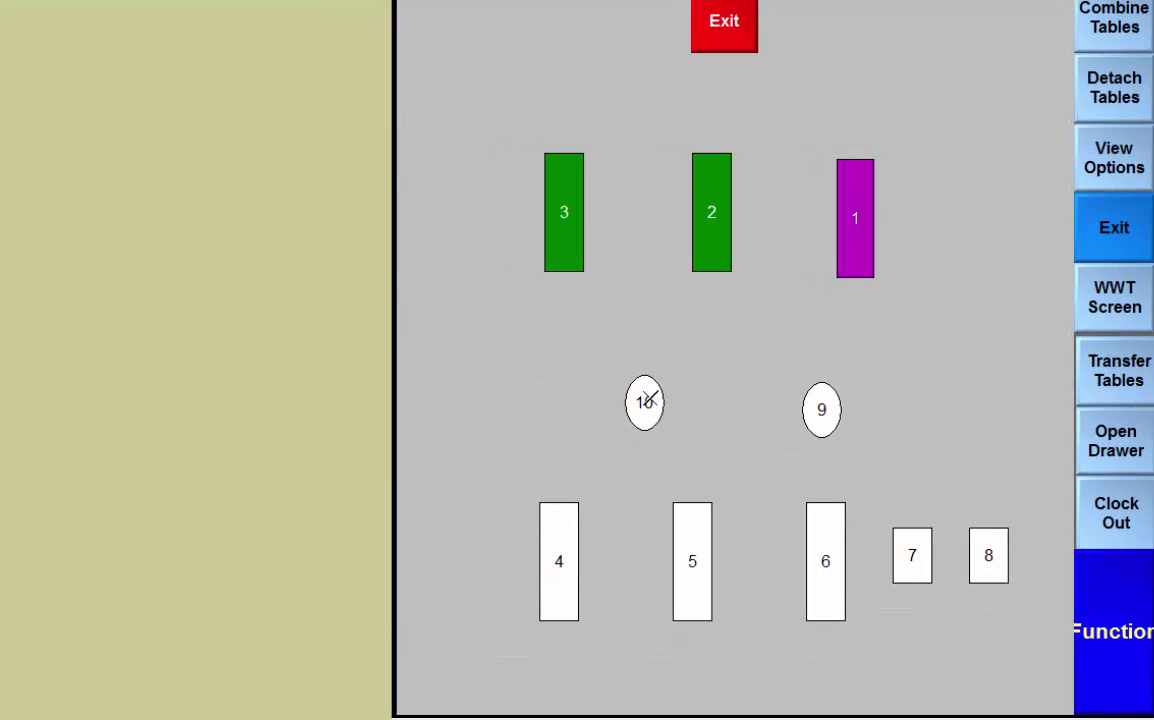
Open table 10 with 2 guests
click(648, 402)
click(968, 275)
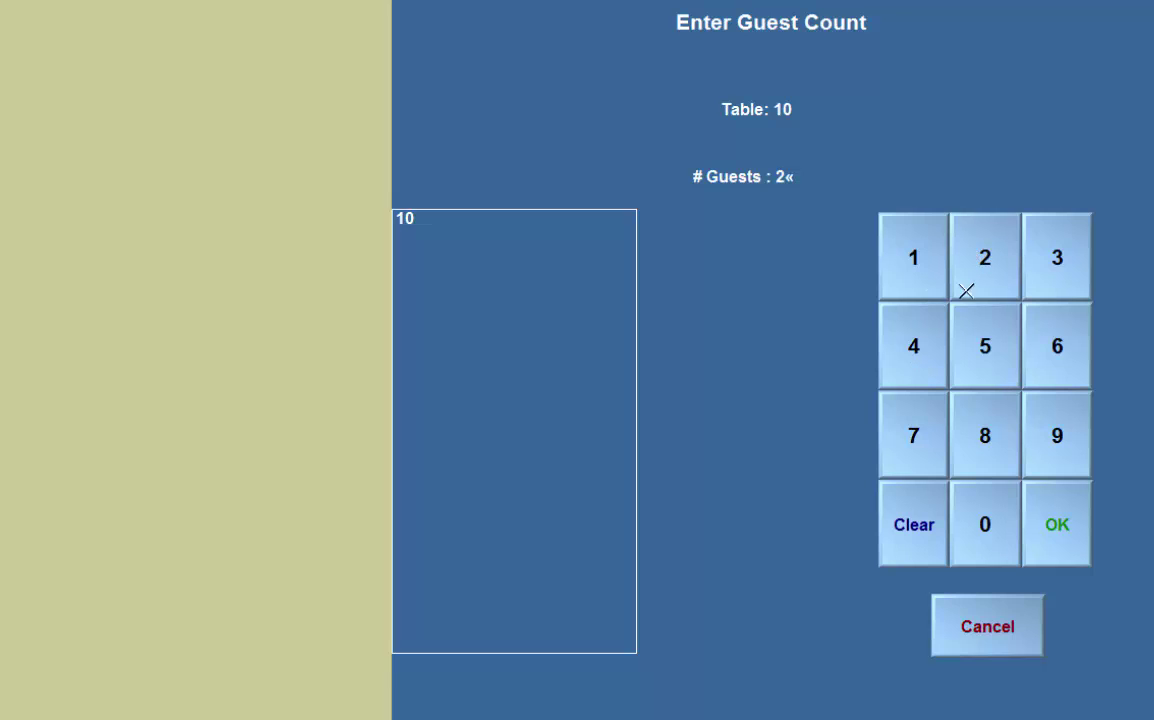
click(1052, 521)
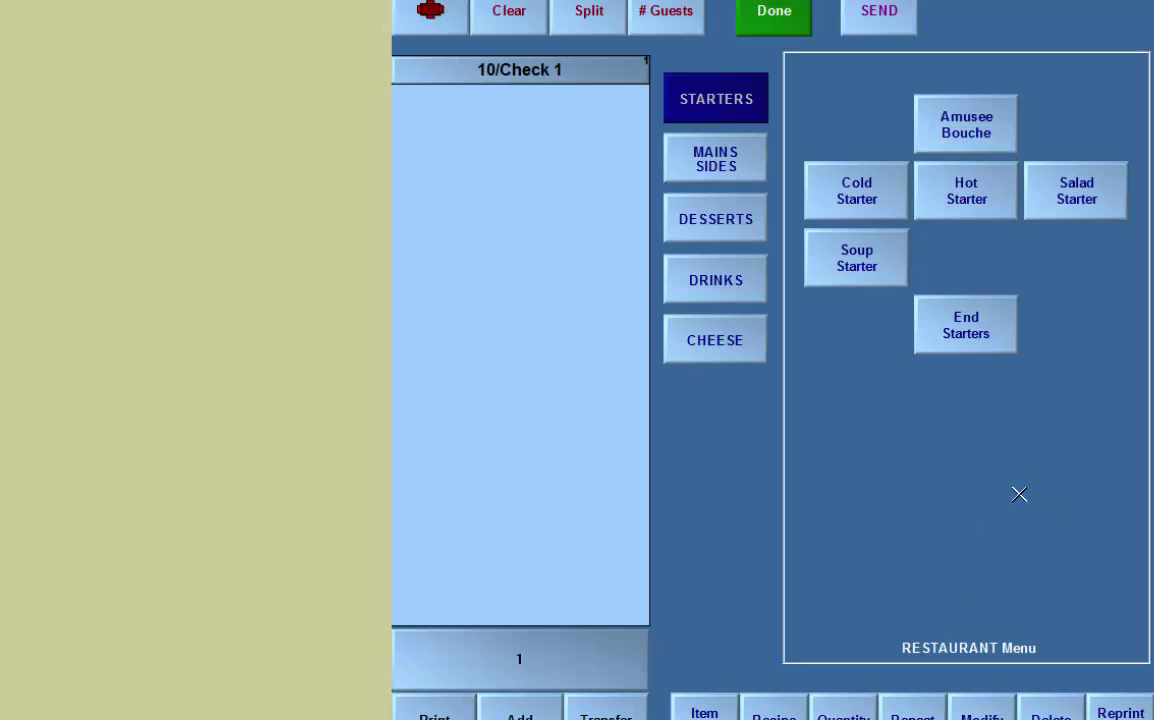
From CHEESE, order an Irish Cheese Platter with Brown and a French Cheese Platter with Crackers
click(722, 333)
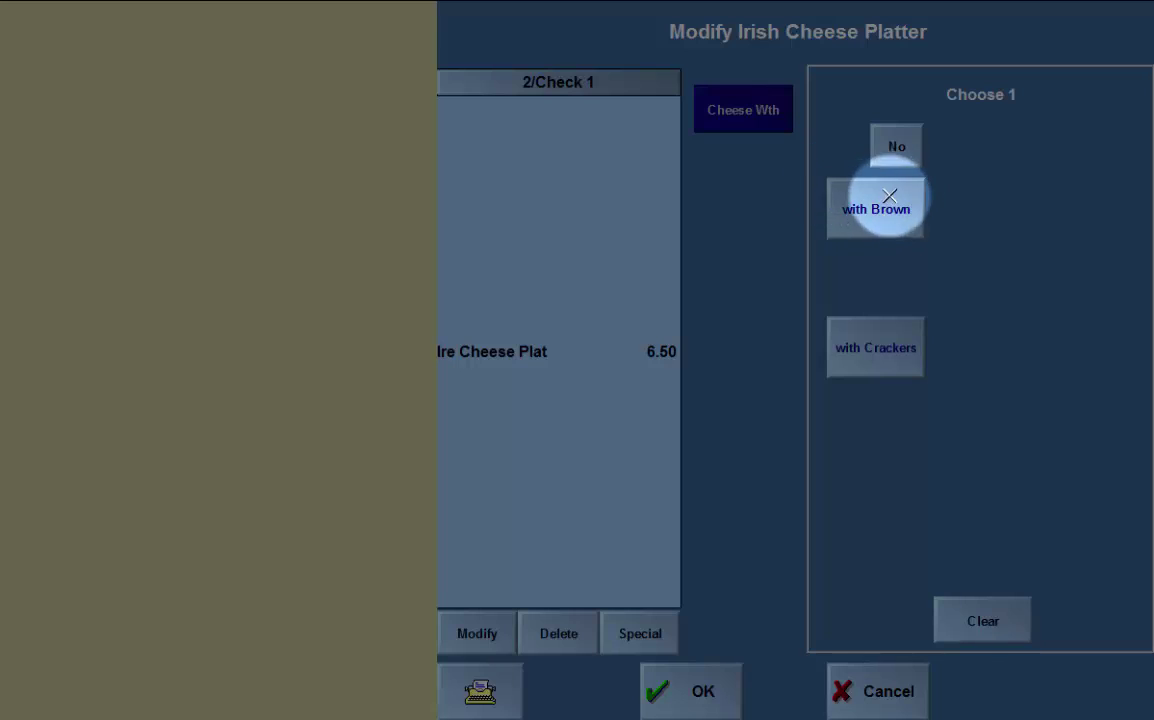
click(907, 205)
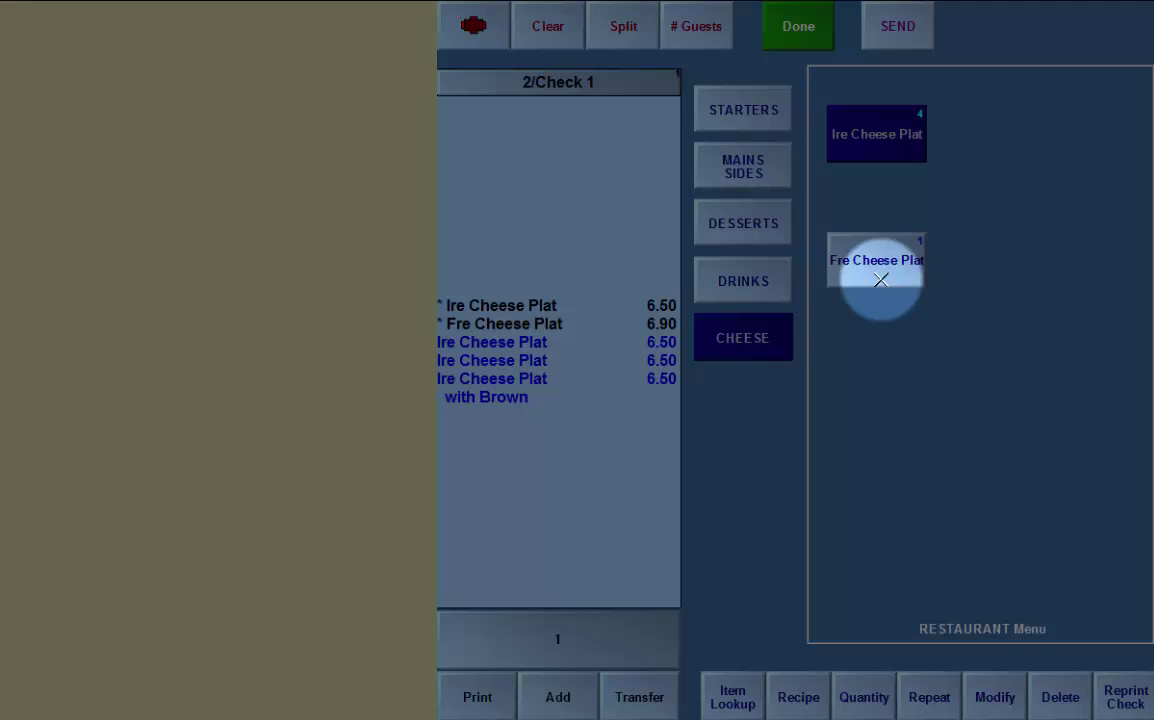
click(893, 260)
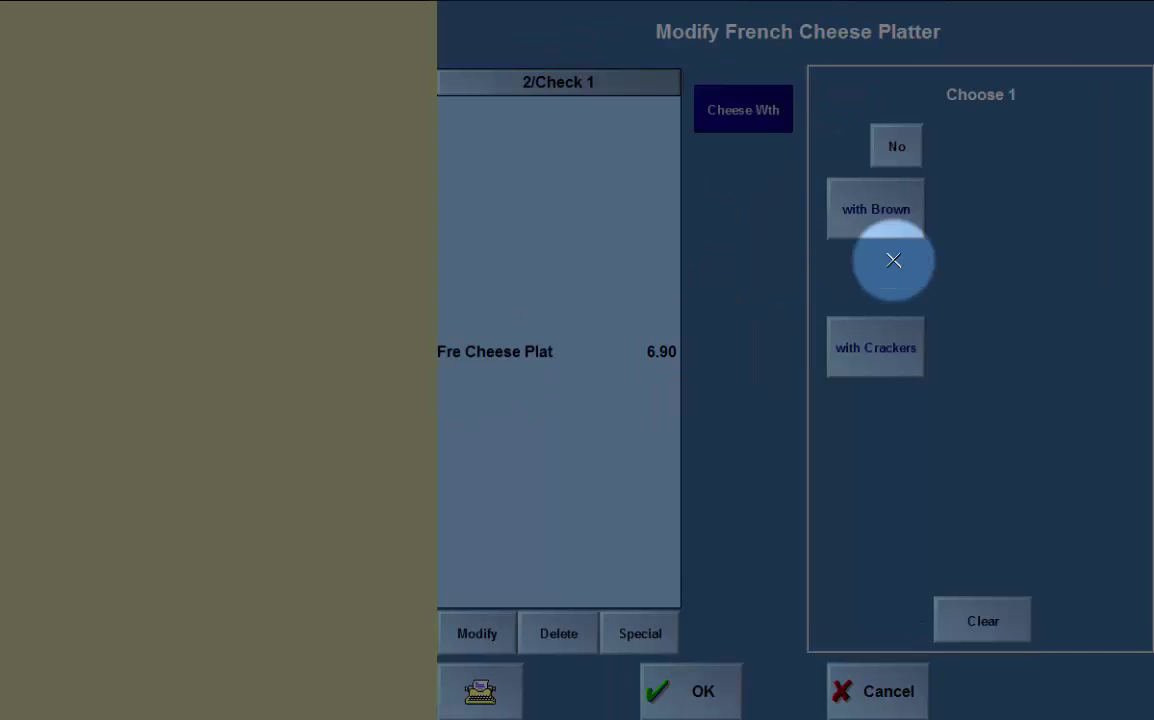
click(896, 343)
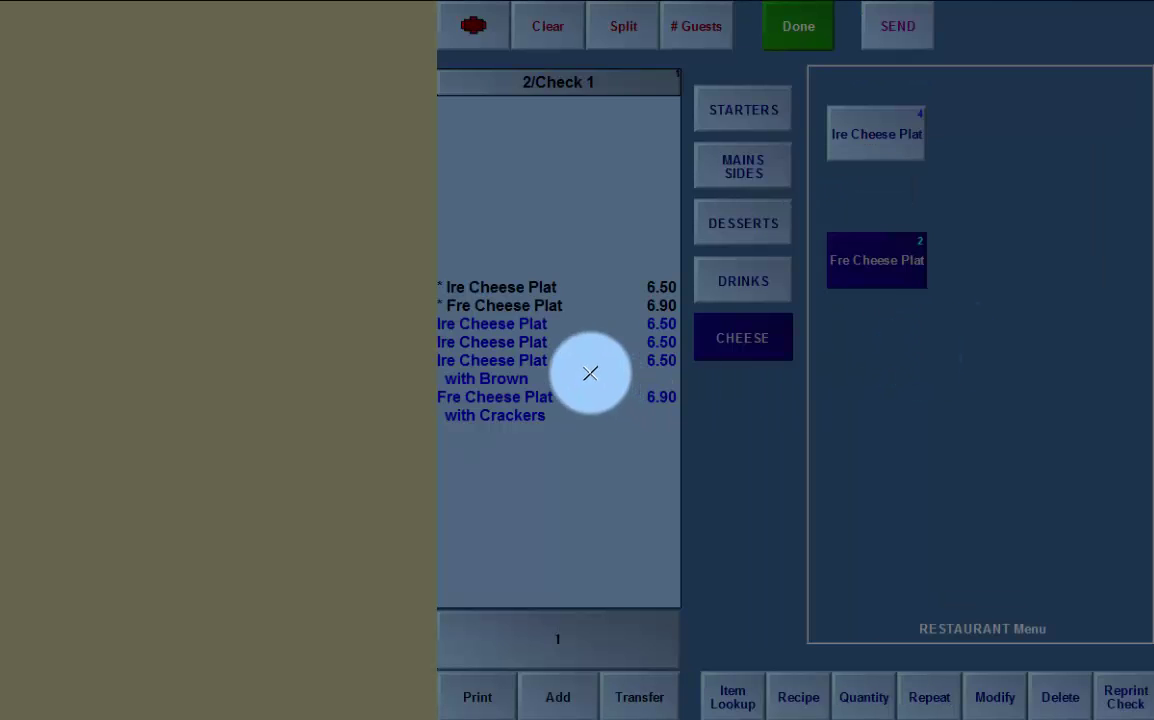